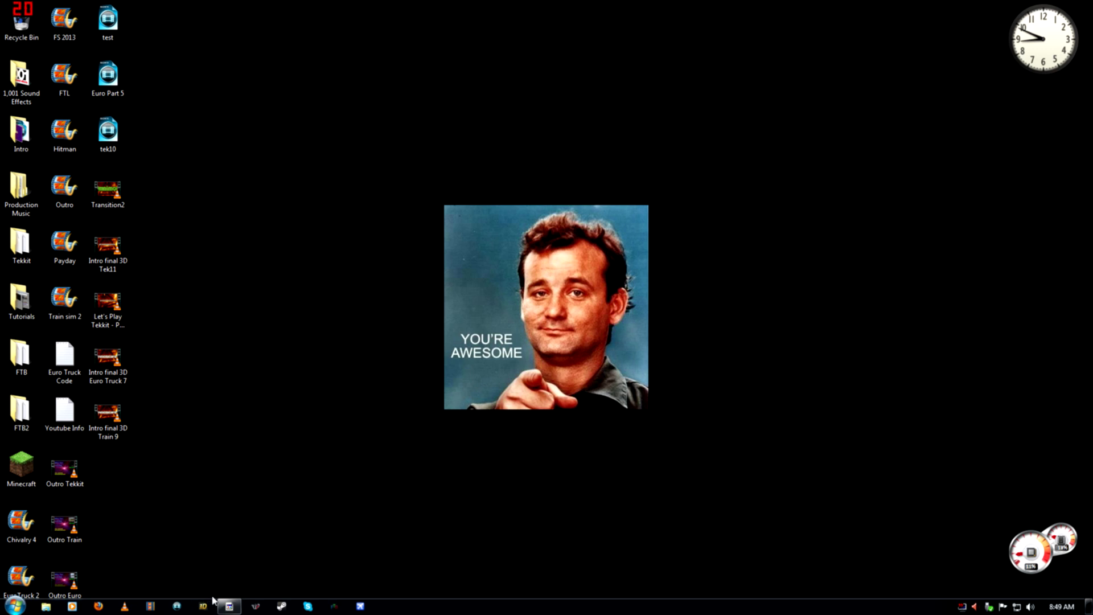
# Open MotionStudio 3D, dismiss its startup tips and set the animation length to 200 frames
pyautogui.click(203, 607)
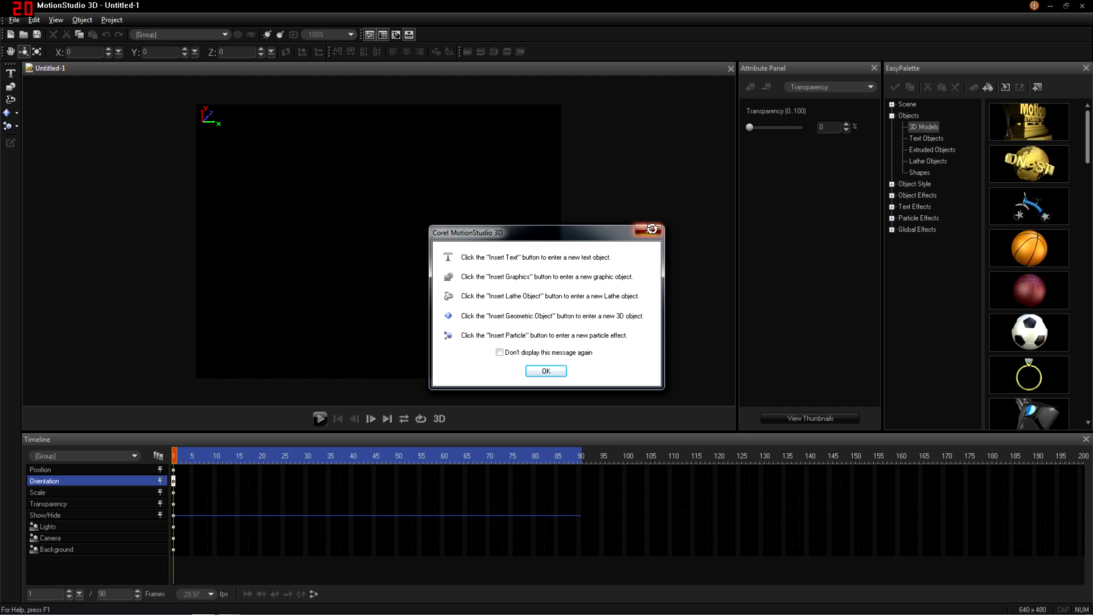
pyautogui.click(649, 230)
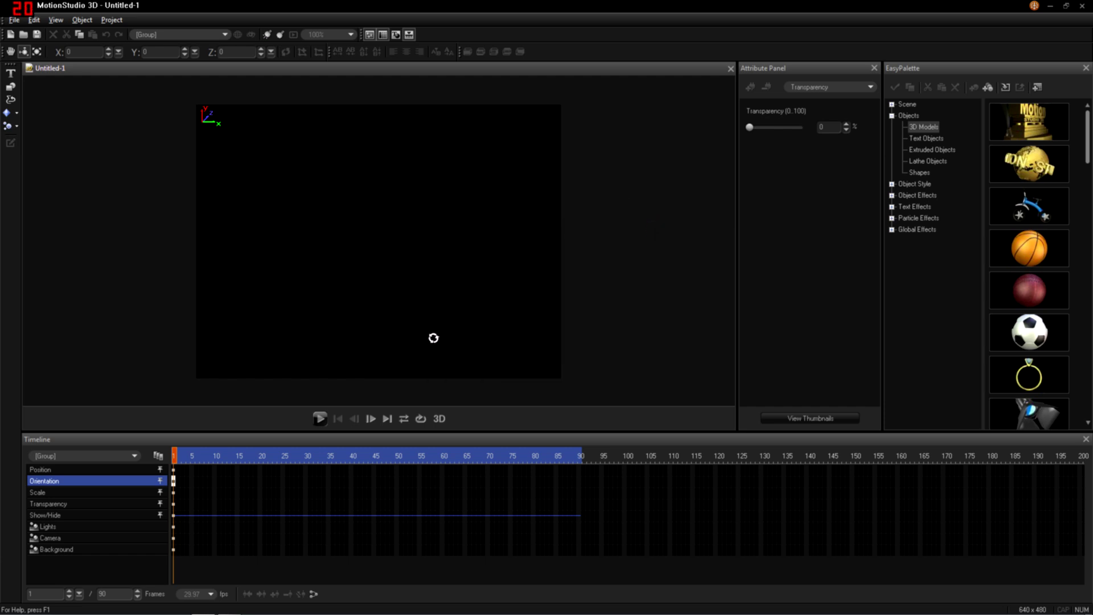
pyautogui.click(581, 456)
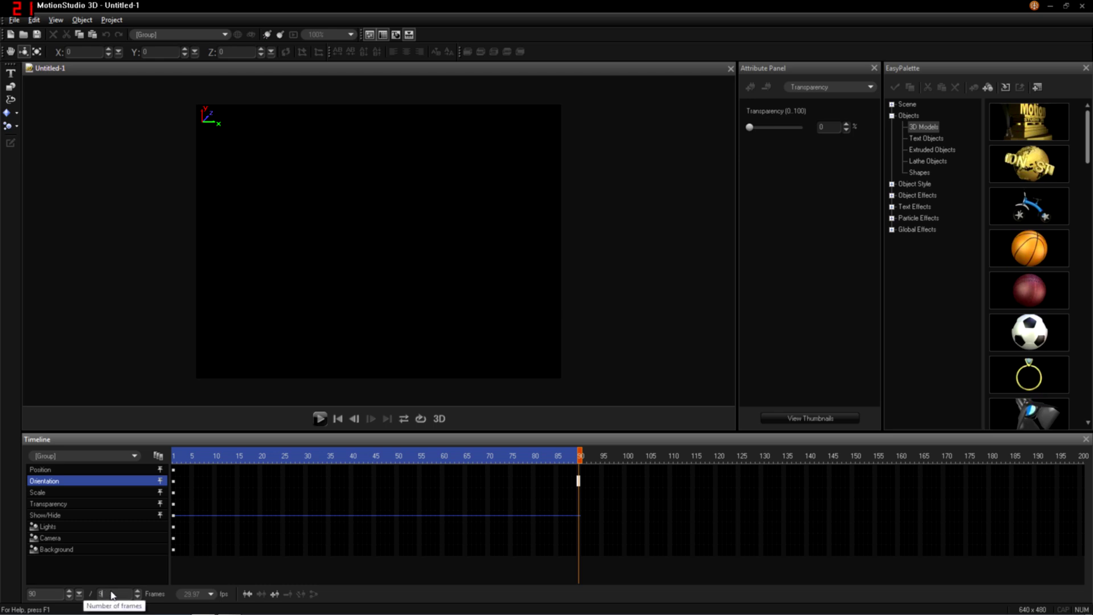
pyautogui.press('BackSpace')
pyautogui.write('200')
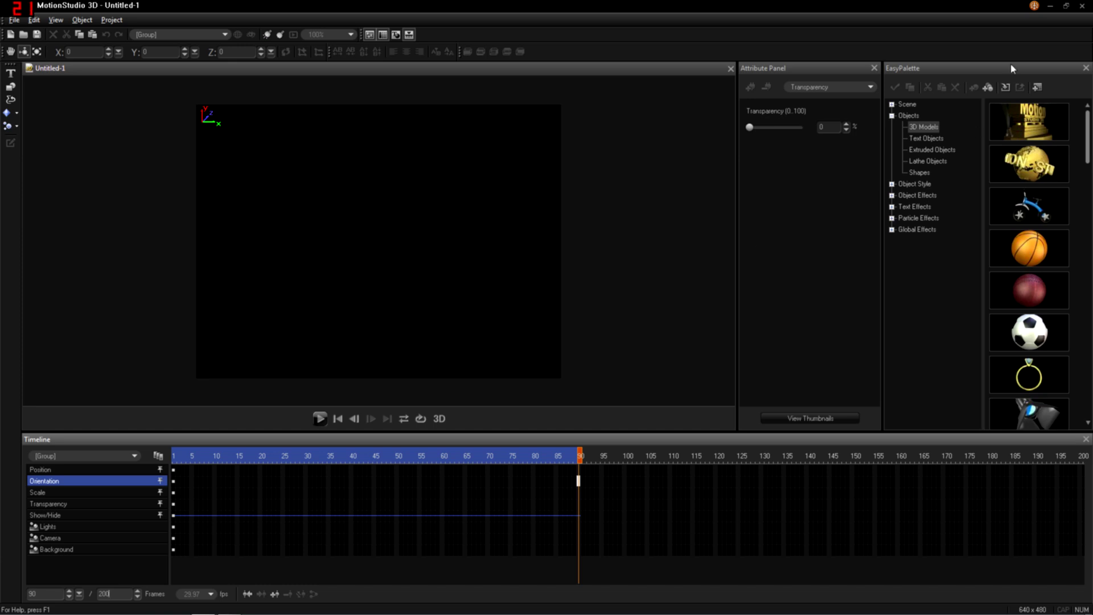
# Collapse the Objects category of the effect library and expand Text Effects
pyautogui.click(892, 116)
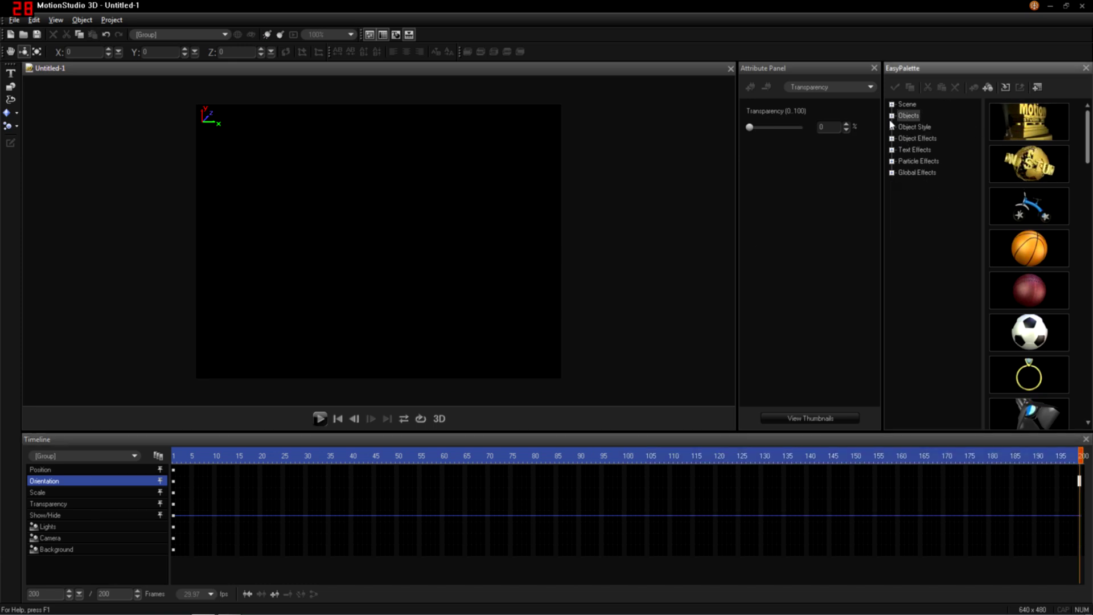
pyautogui.click(893, 150)
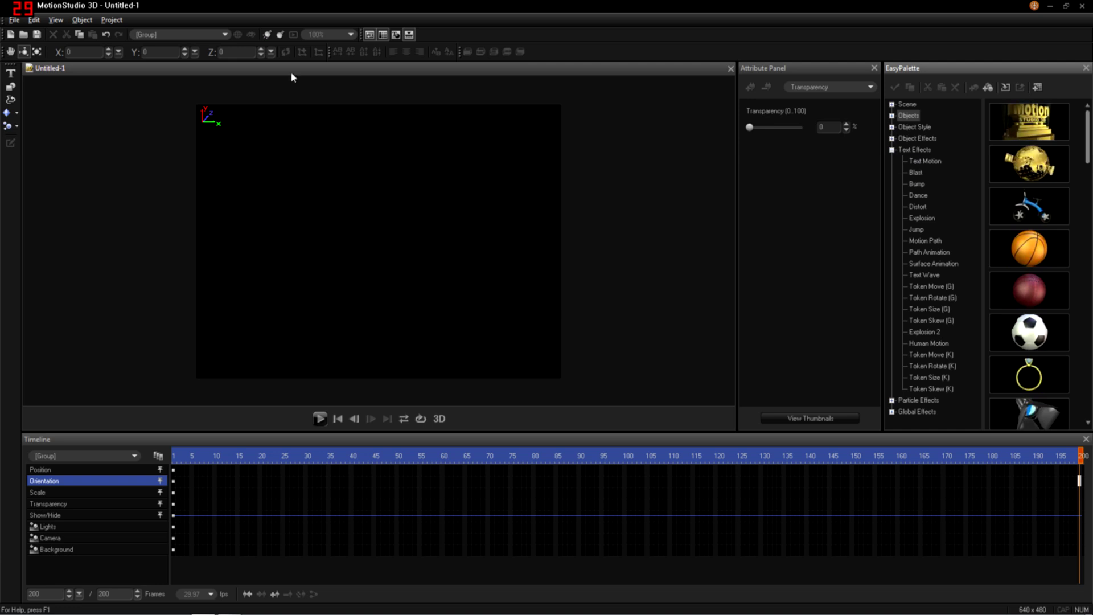
# Insert the text HELLO TEST in the Guardian font at size 24
pyautogui.click(12, 75)
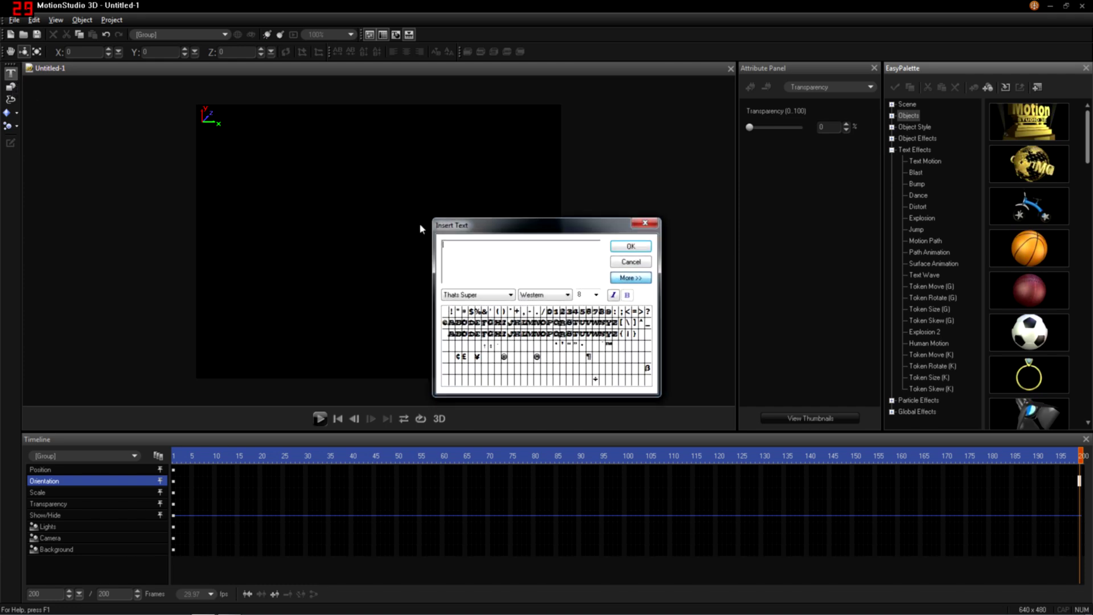
pyautogui.click(493, 295)
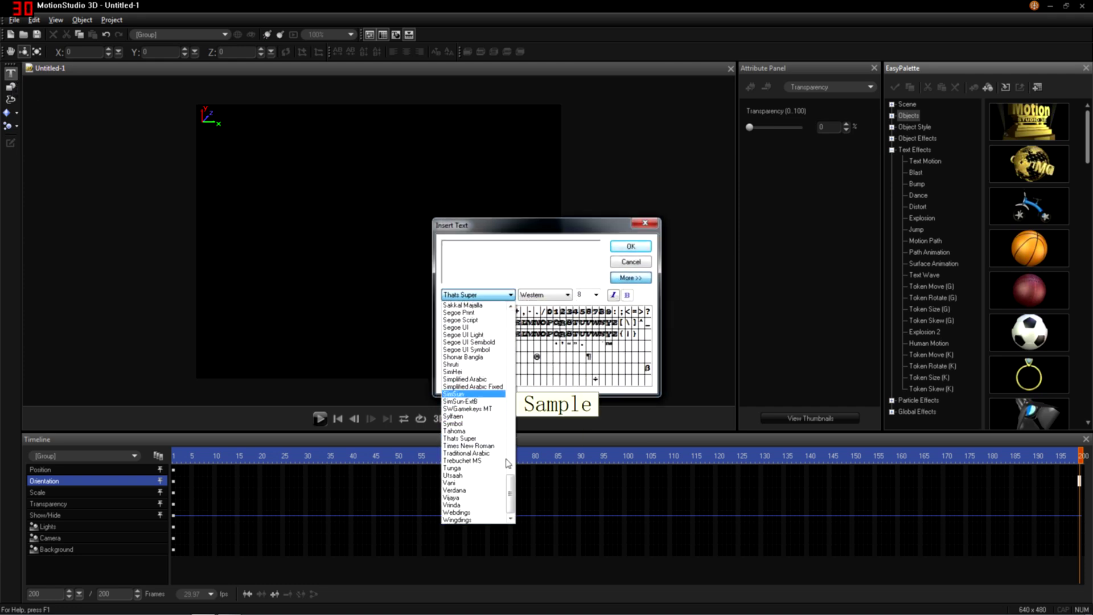
pyautogui.moveTo(511, 488); pyautogui.dragTo(511, 371)
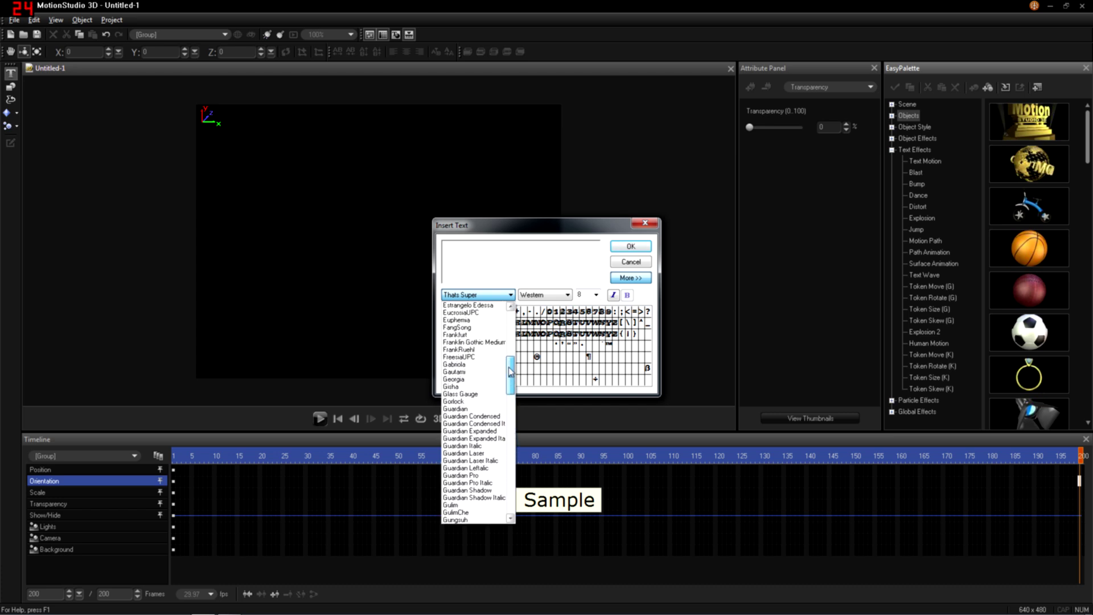
pyautogui.click(474, 410)
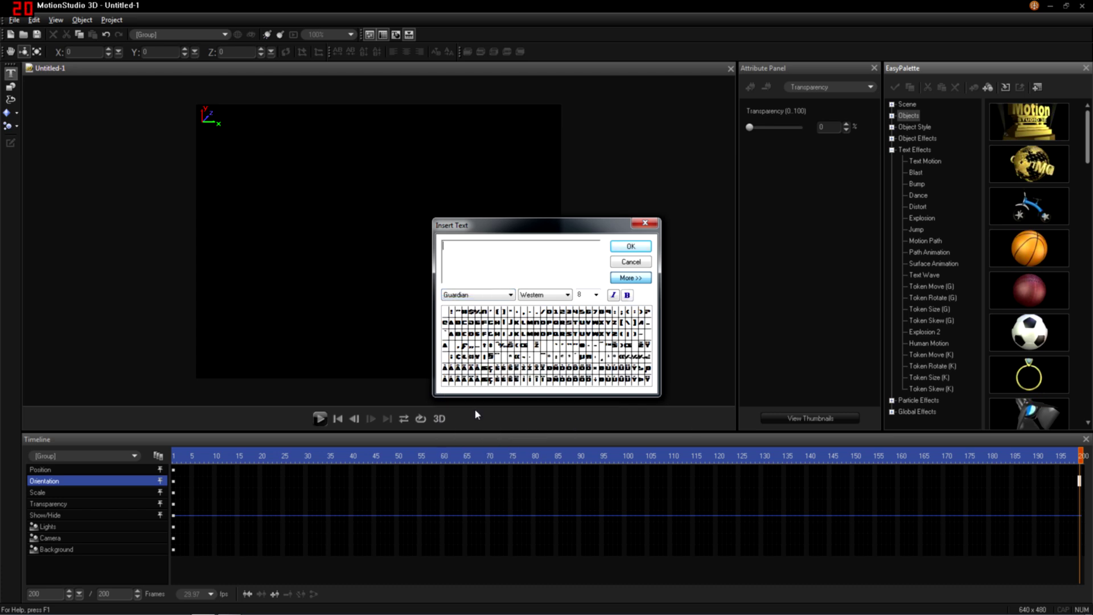
pyautogui.click(597, 295)
pyautogui.click(585, 427)
pyautogui.write('HELLO')
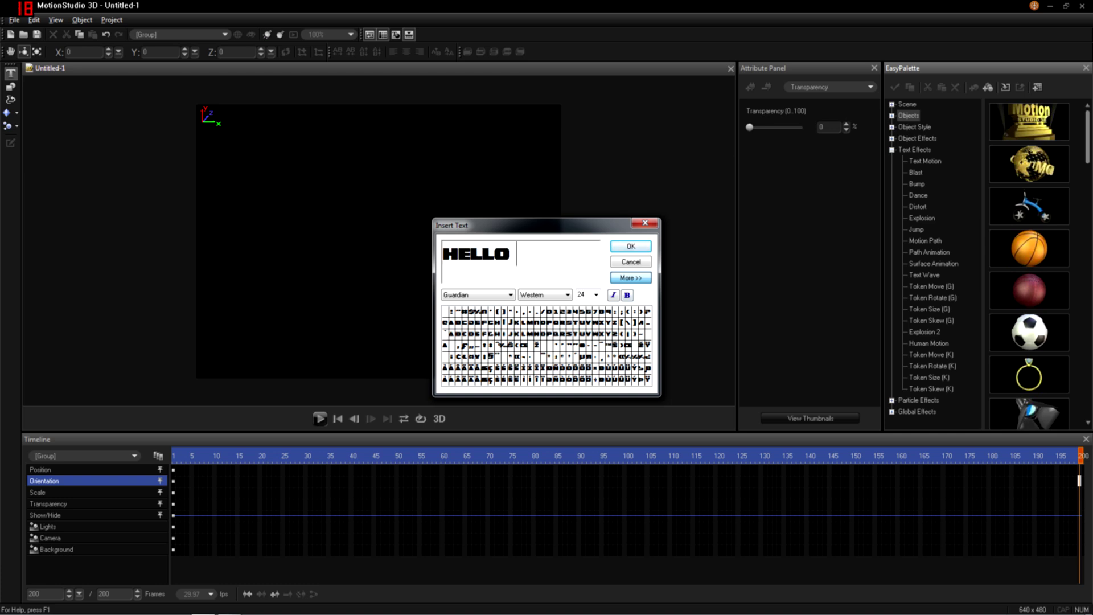
pyautogui.write(' TEST')
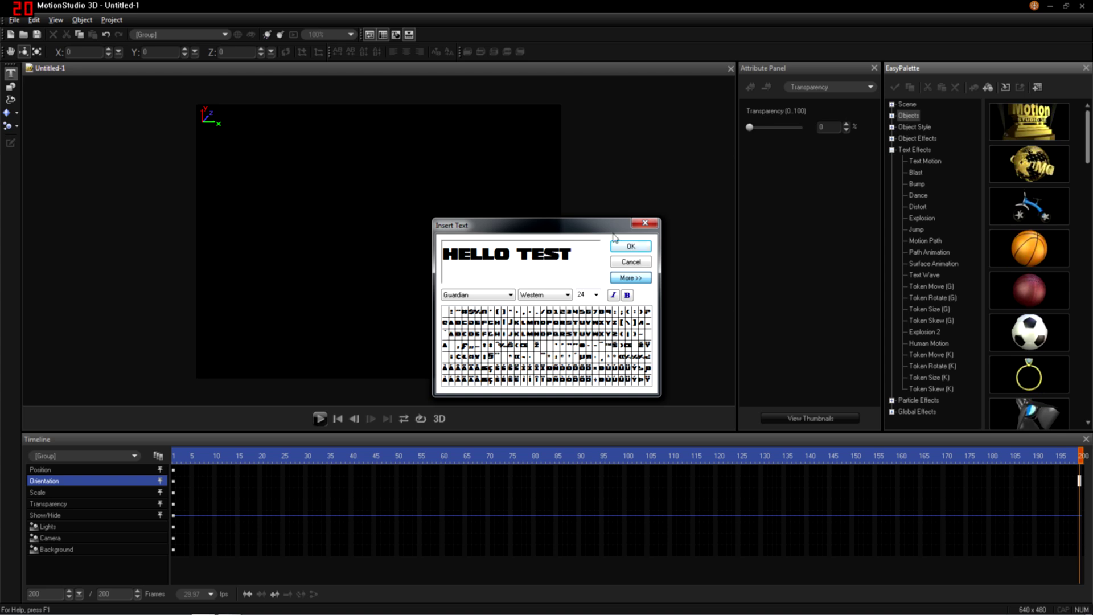
pyautogui.click(630, 246)
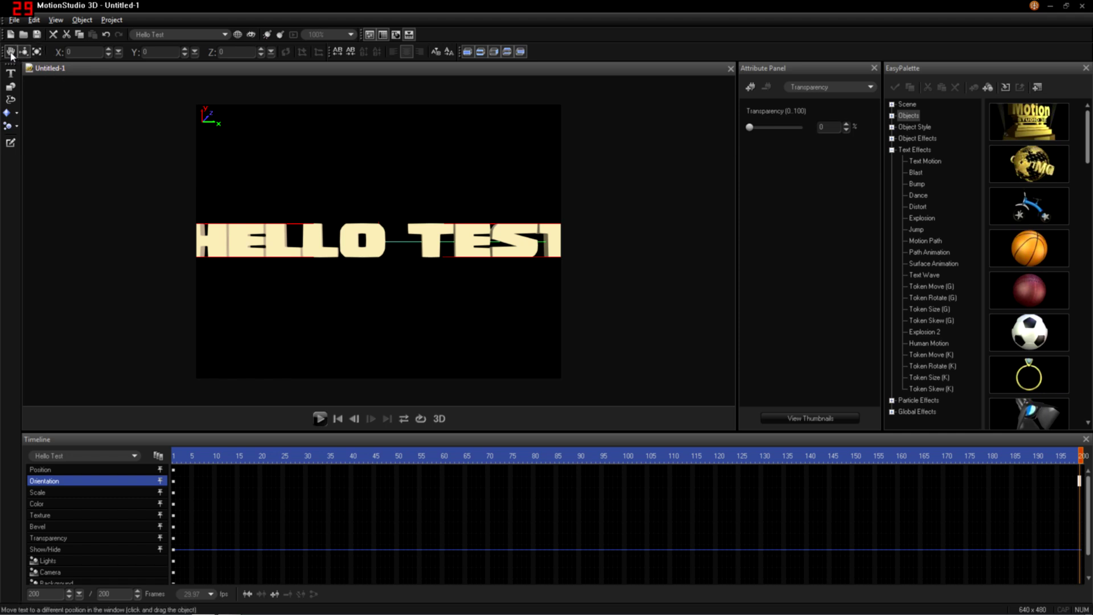
# Move the text to about X -4, Y -13 at frame 200 and about X 1, Y -131 at frame 1
pyautogui.click(10, 52)
pyautogui.moveTo(393, 243); pyautogui.dragTo(392, 248)
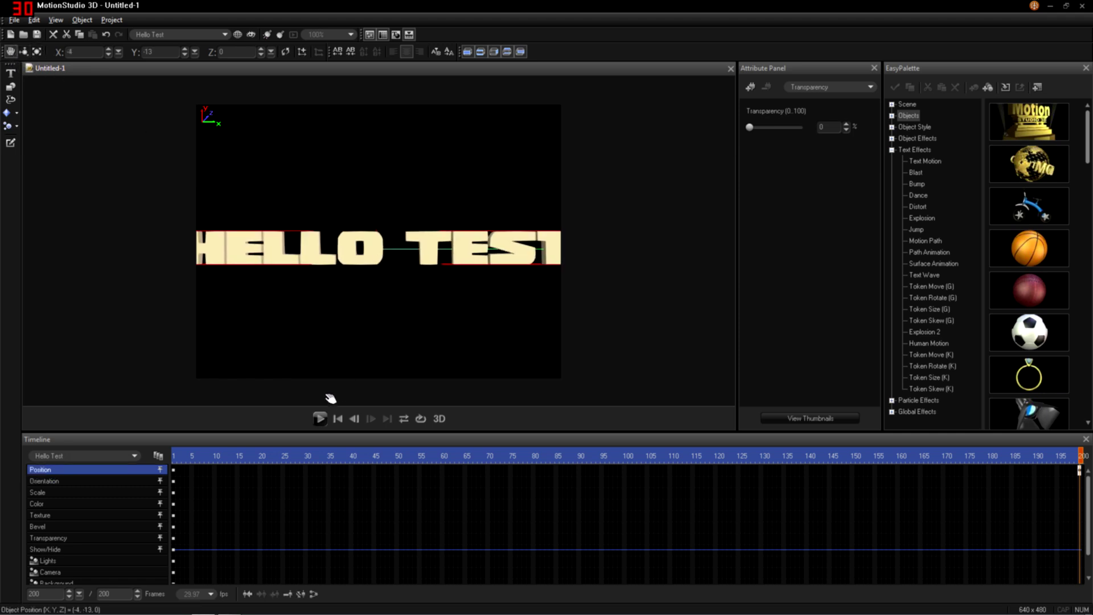
pyautogui.moveTo(1080, 455)
pyautogui.click(175, 458)
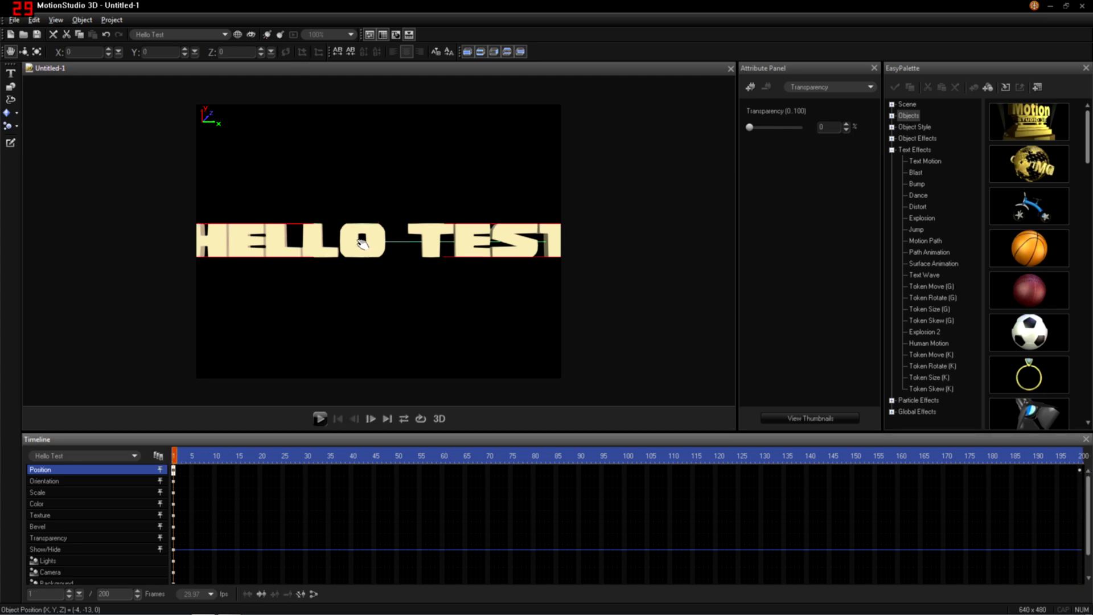
pyautogui.moveTo(362, 244); pyautogui.dragTo(363, 302)
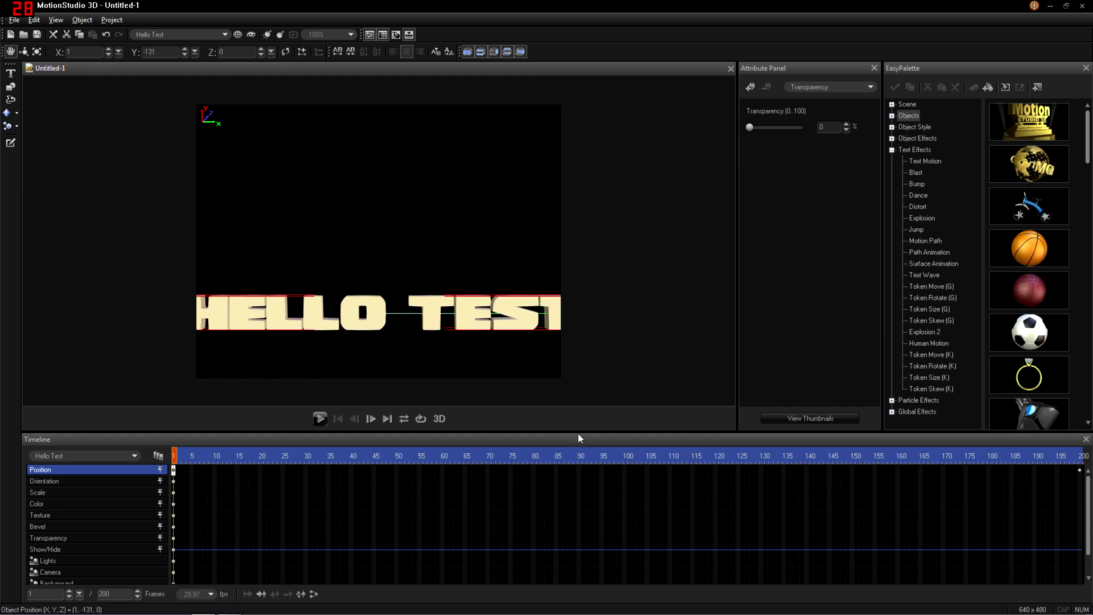
# Preview the animation, then move the text at frame 1 up to about X 7, Y -13
pyautogui.click(319, 418)
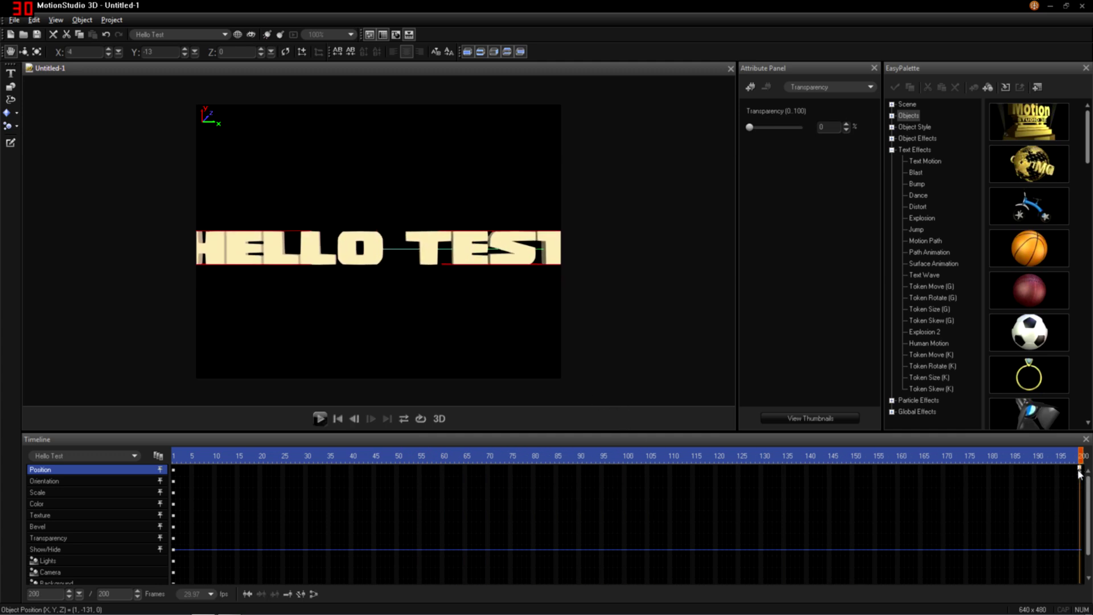
pyautogui.click(338, 418)
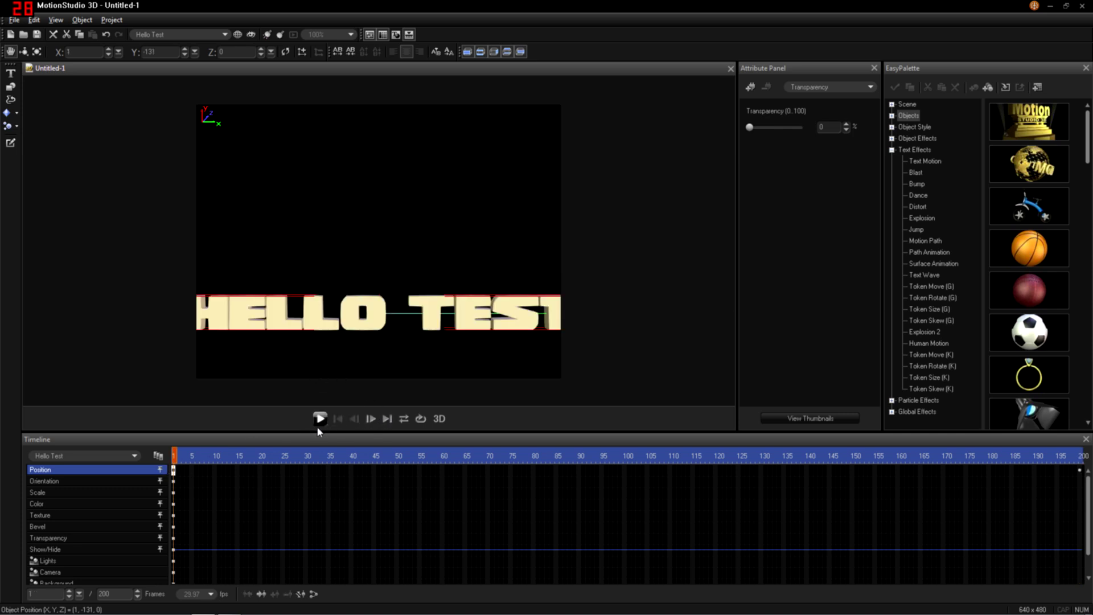
pyautogui.moveTo(357, 322); pyautogui.dragTo(354, 266)
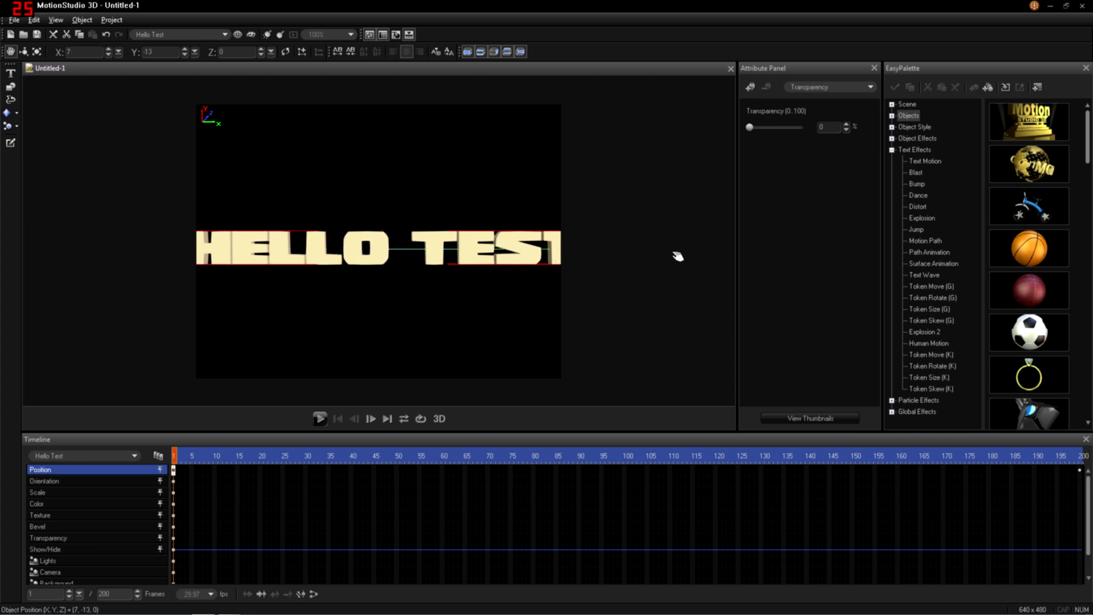
# Apply the second Text Motion preset to the HELLO TEST text and play the animation from frame 1
pyautogui.click(924, 163)
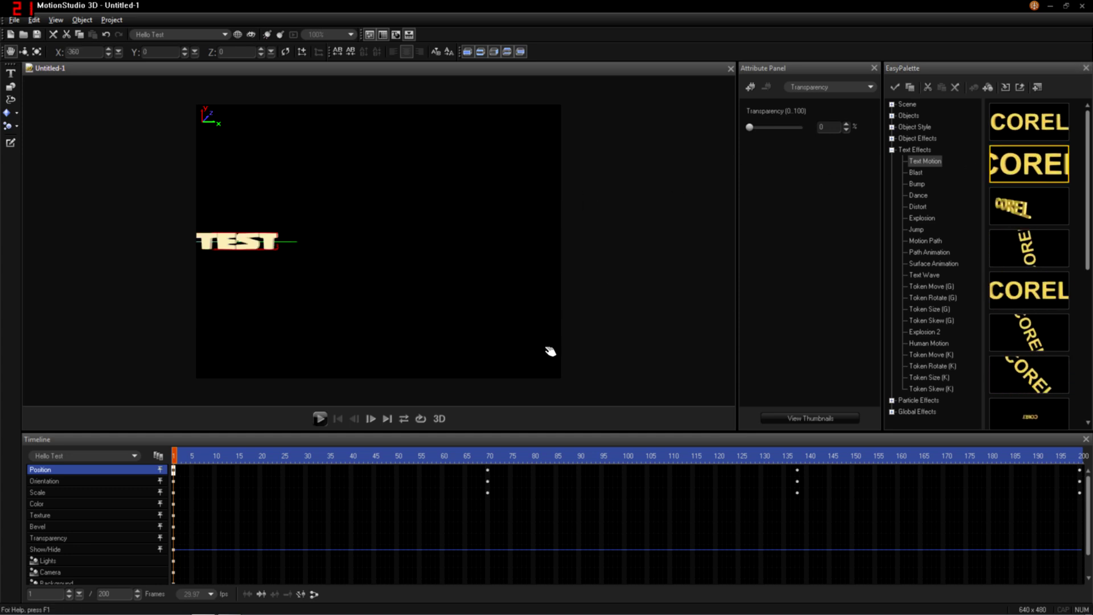
pyautogui.click(487, 472)
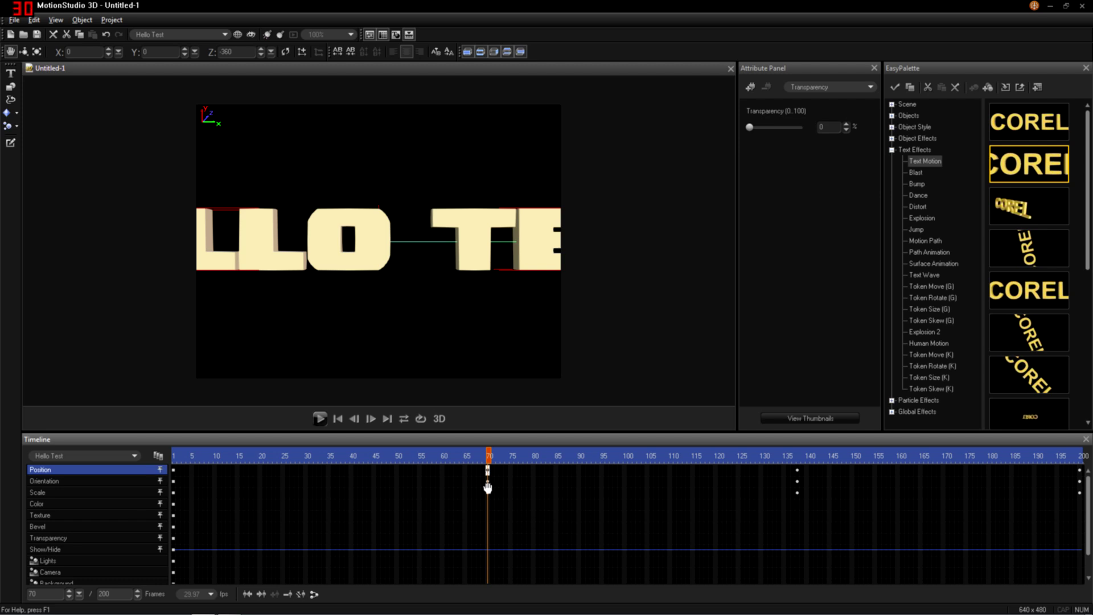
pyautogui.click(487, 482)
pyautogui.click(487, 493)
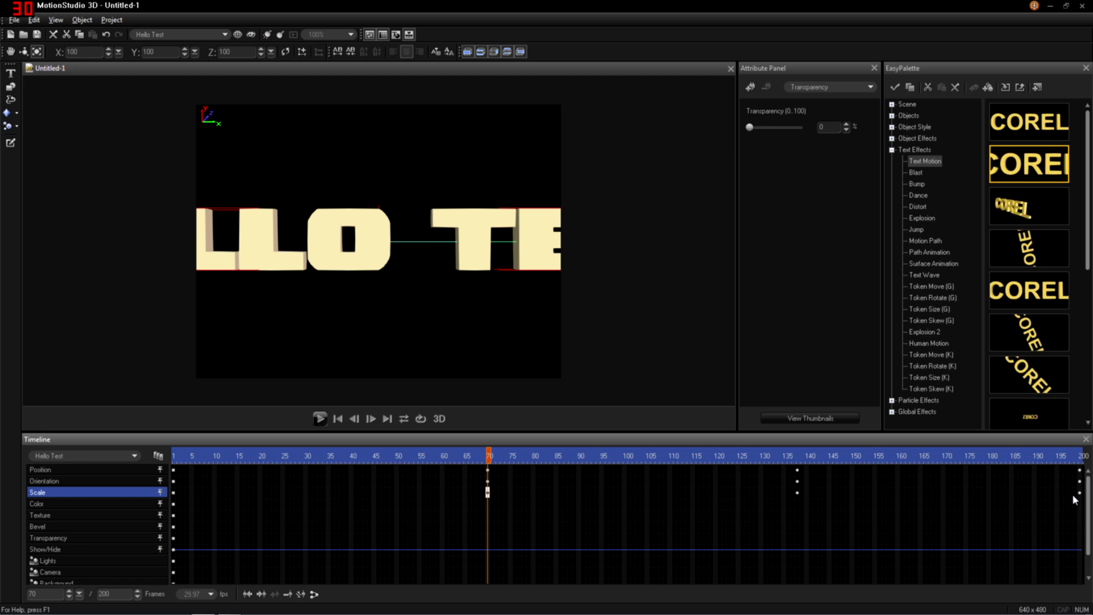
pyautogui.click(174, 459)
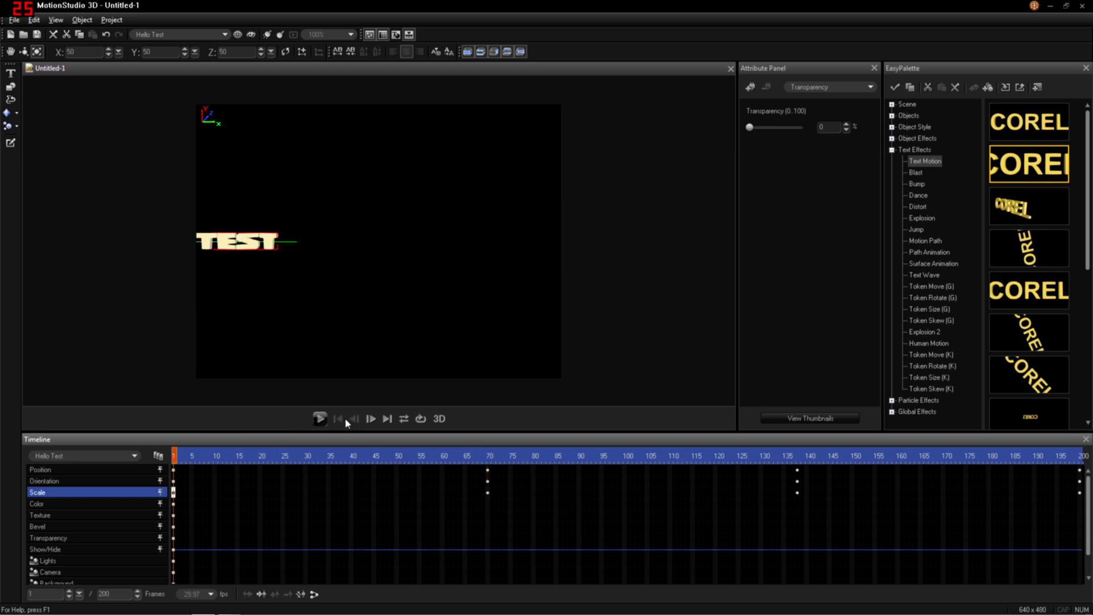
pyautogui.click(319, 418)
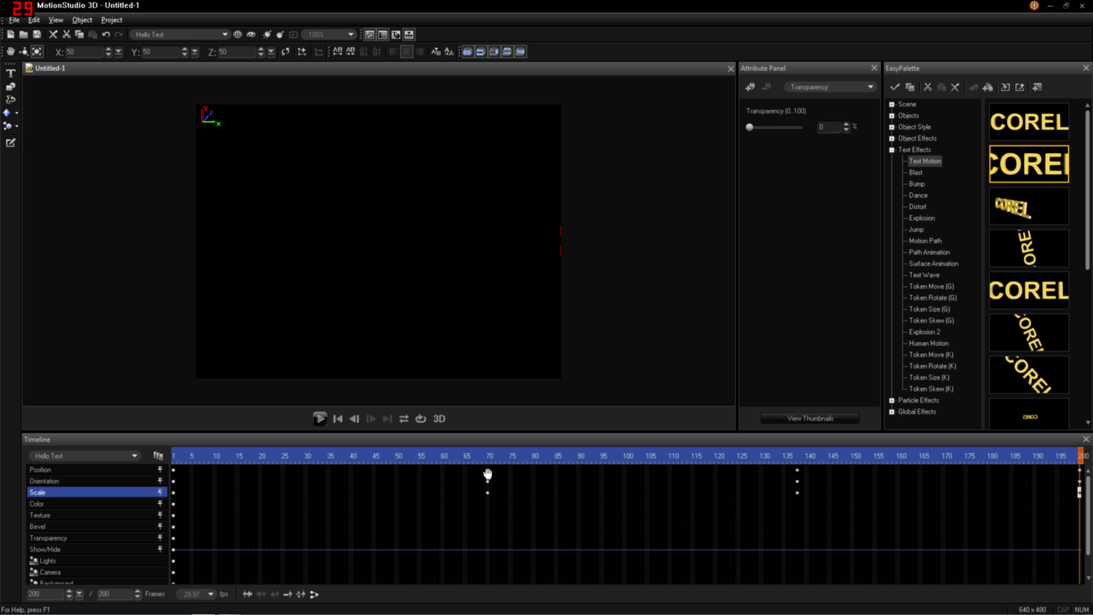
# Move the position, orientation and scale keyframes at frame 70 to frame 36
pyautogui.moveTo(488, 474); pyautogui.dragTo(332, 476)
pyautogui.moveTo(487, 482); pyautogui.dragTo(334, 484)
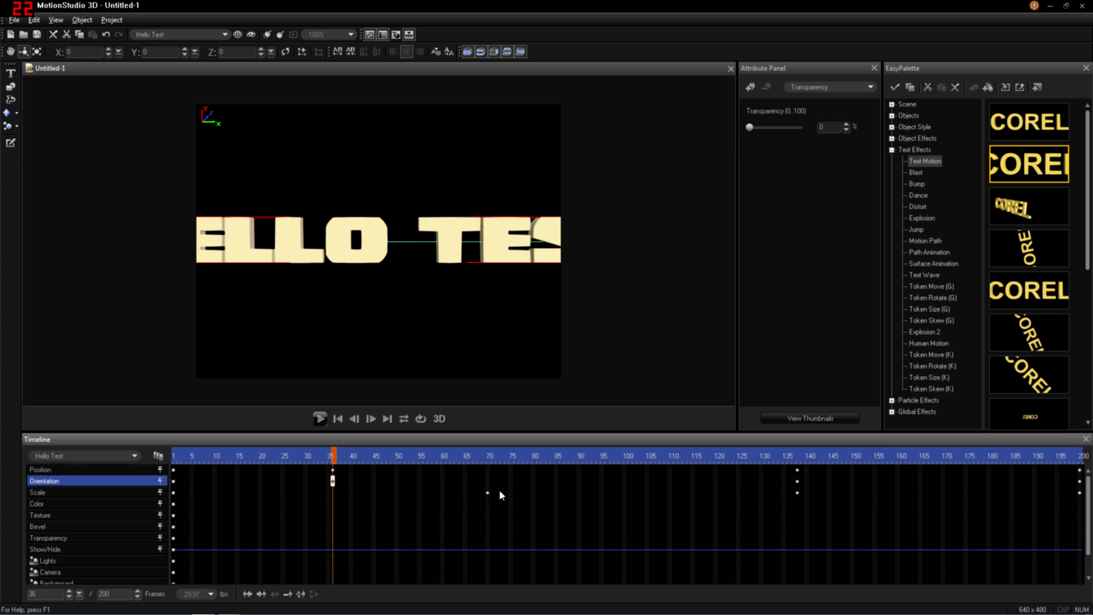
pyautogui.moveTo(488, 494); pyautogui.dragTo(334, 494)
# Move the third set of position, orientation and scale keyframes to frame 90 and preview the animation
pyautogui.moveTo(798, 476); pyautogui.dragTo(581, 479)
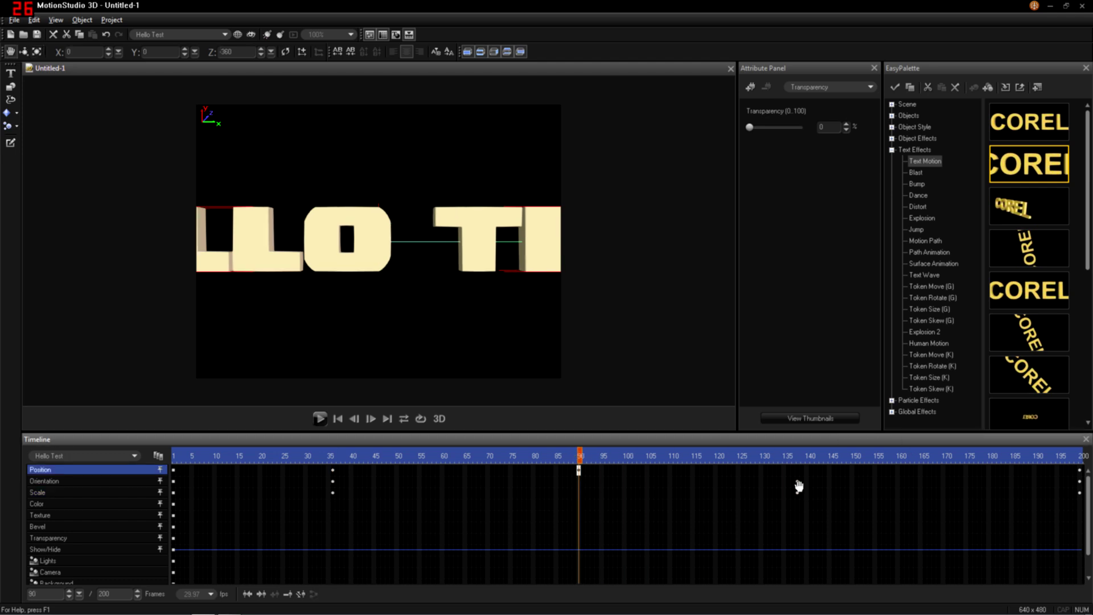
pyautogui.moveTo(798, 481); pyautogui.dragTo(579, 493)
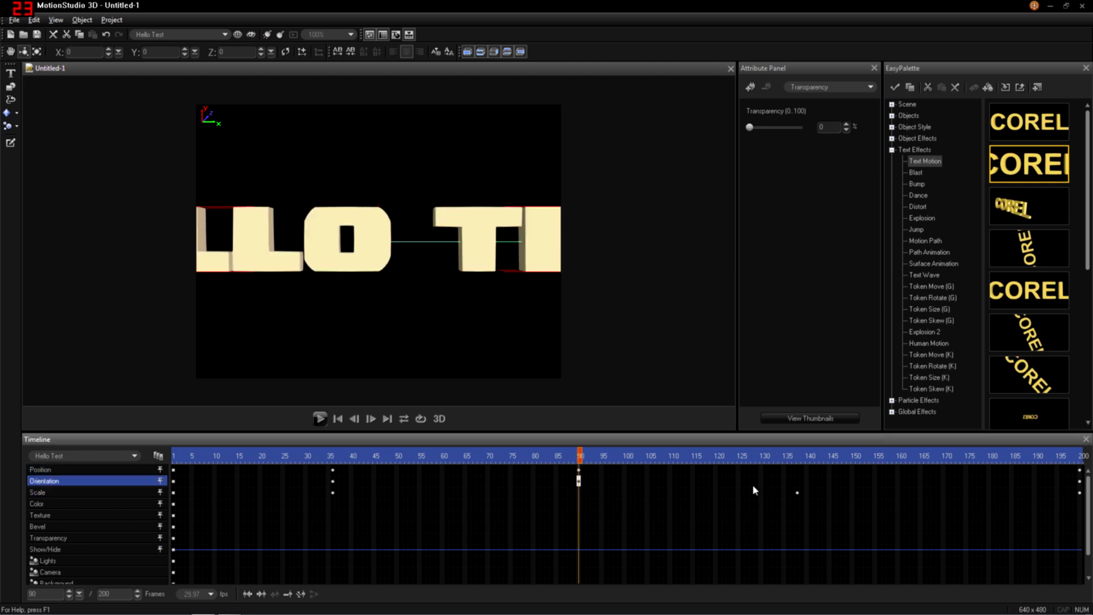
pyautogui.moveTo(797, 494); pyautogui.dragTo(579, 493)
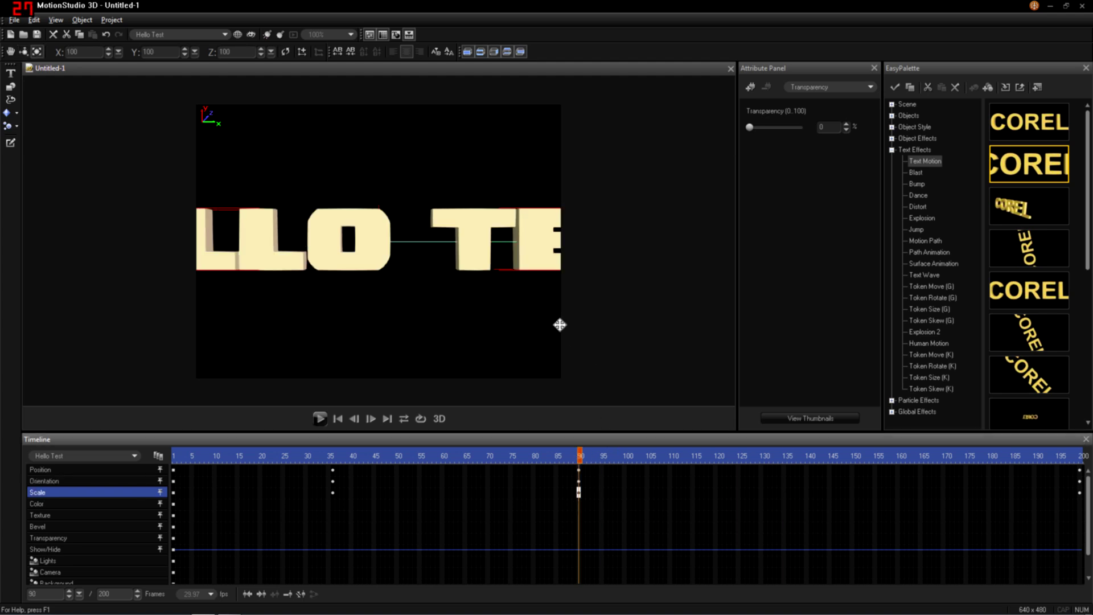
pyautogui.click(320, 418)
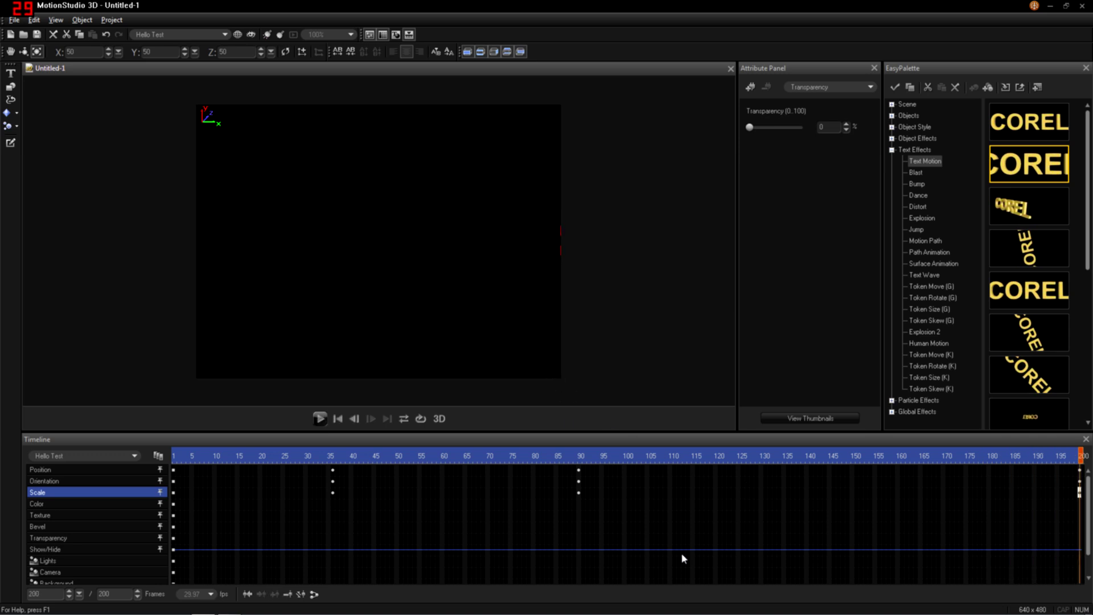
# At frame 130, move the HELLO TEST text to about X 323, Y -9
pyautogui.click(761, 462)
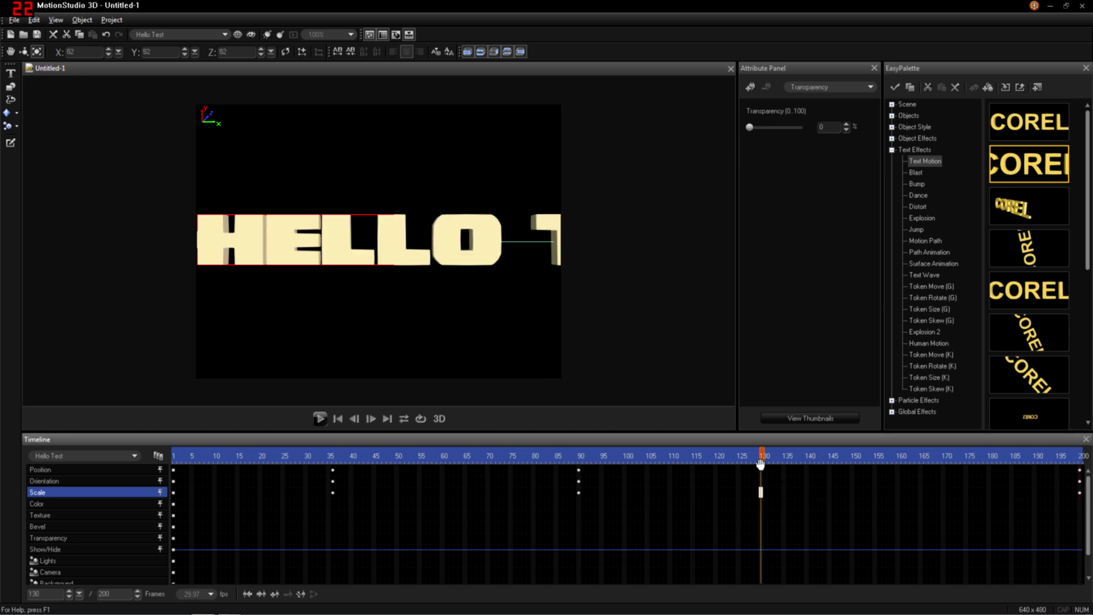
pyautogui.moveTo(337, 236); pyautogui.dragTo(378, 249)
pyautogui.click(11, 51)
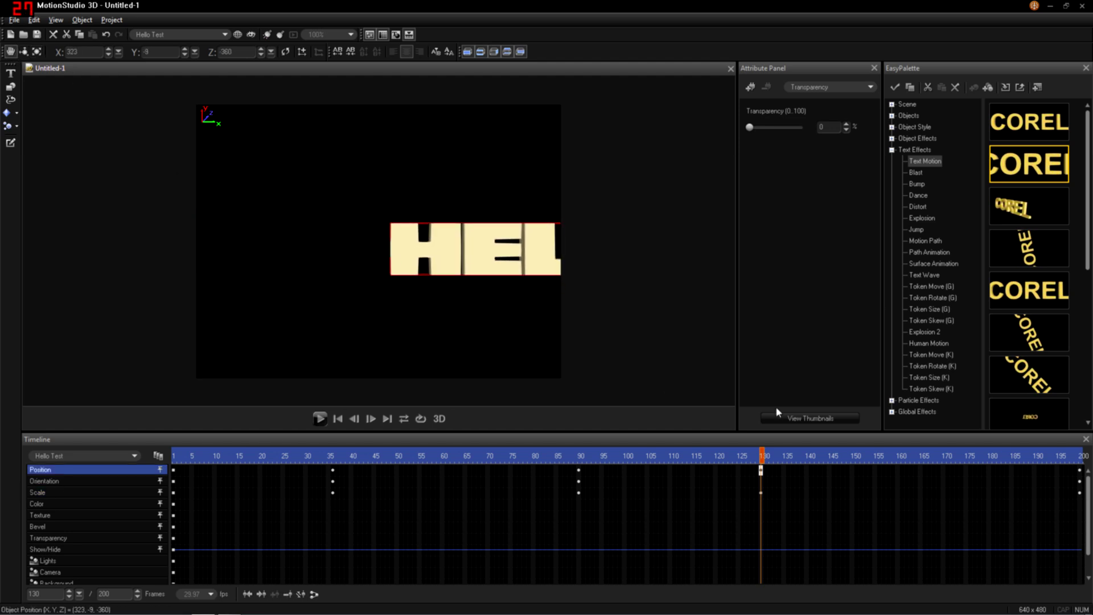
# Check the motion around frame 164, then play the animation from the beginning
pyautogui.click(918, 459)
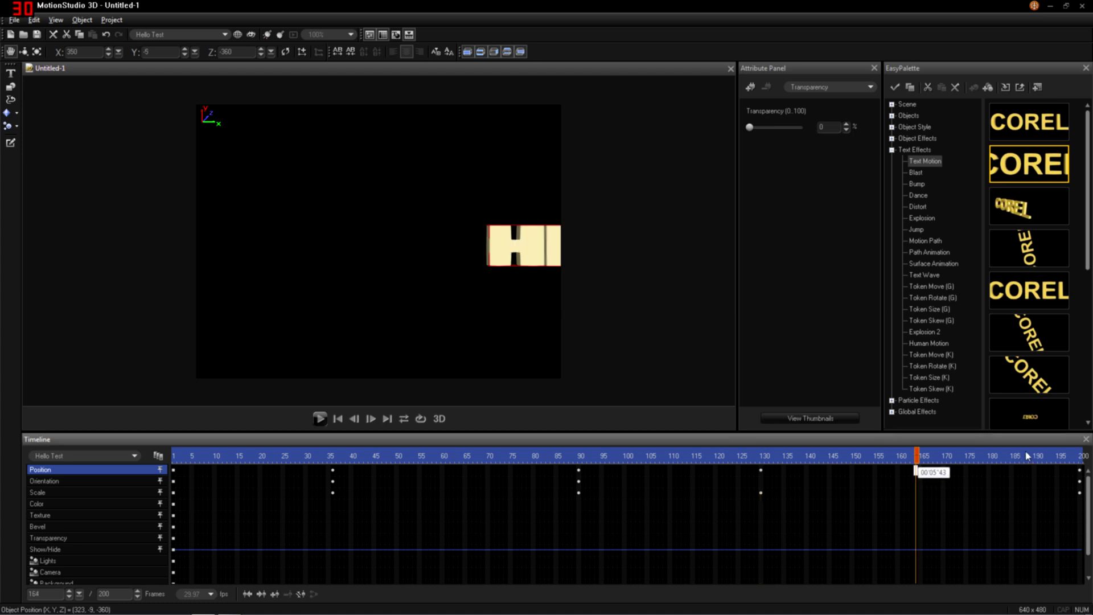
pyautogui.click(350, 420)
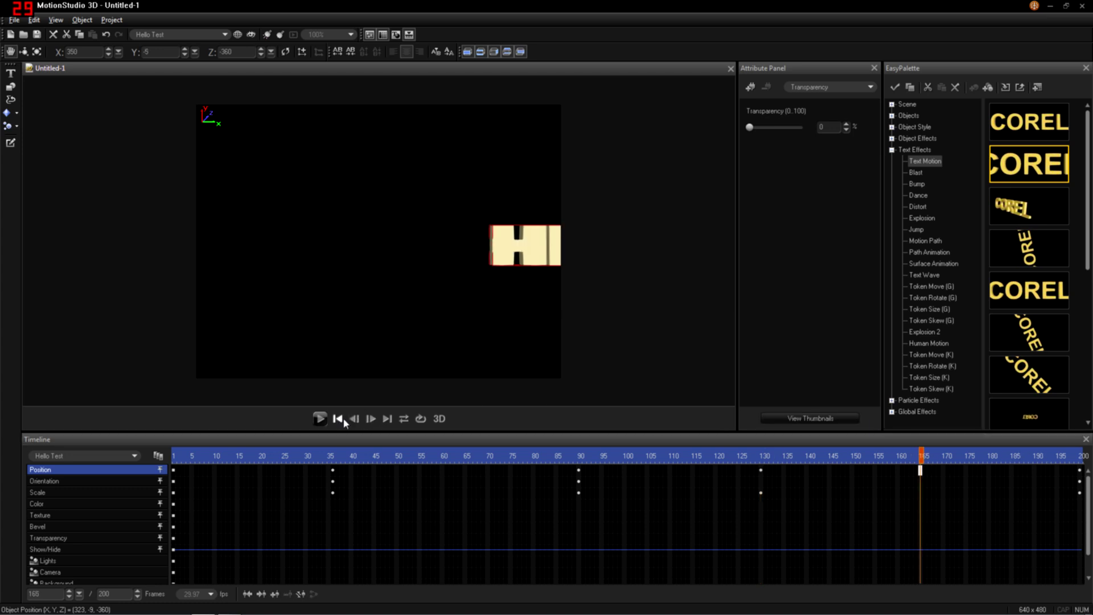
pyautogui.click(337, 419)
pyautogui.click(320, 418)
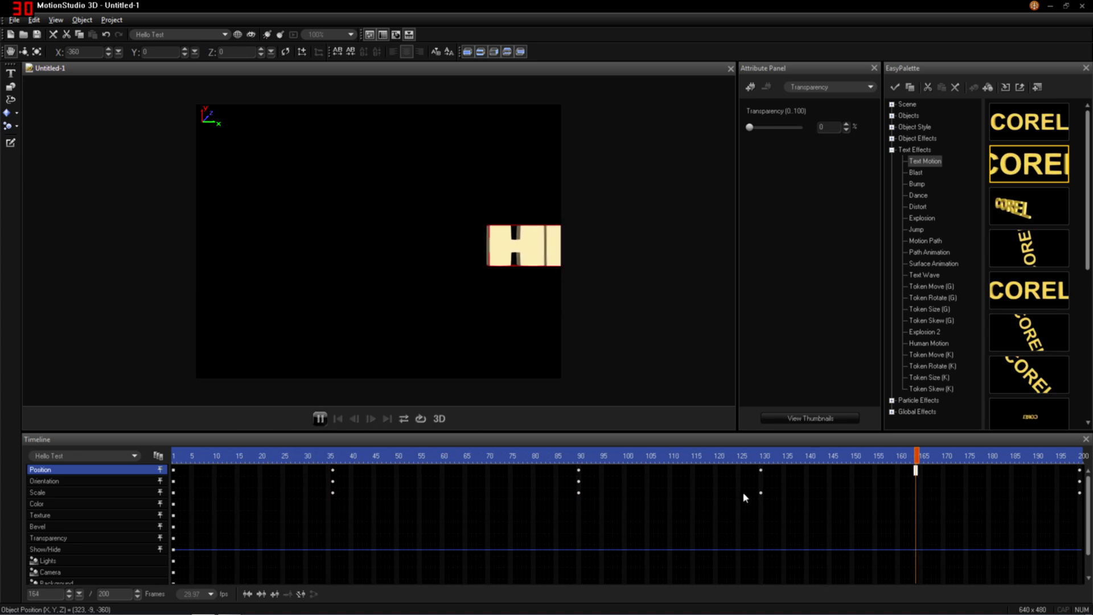
# At frame 159, move the text almost out of the frame to about X 438, Y -4
pyautogui.click(898, 471)
pyautogui.moveTo(500, 249); pyautogui.dragTo(565, 256)
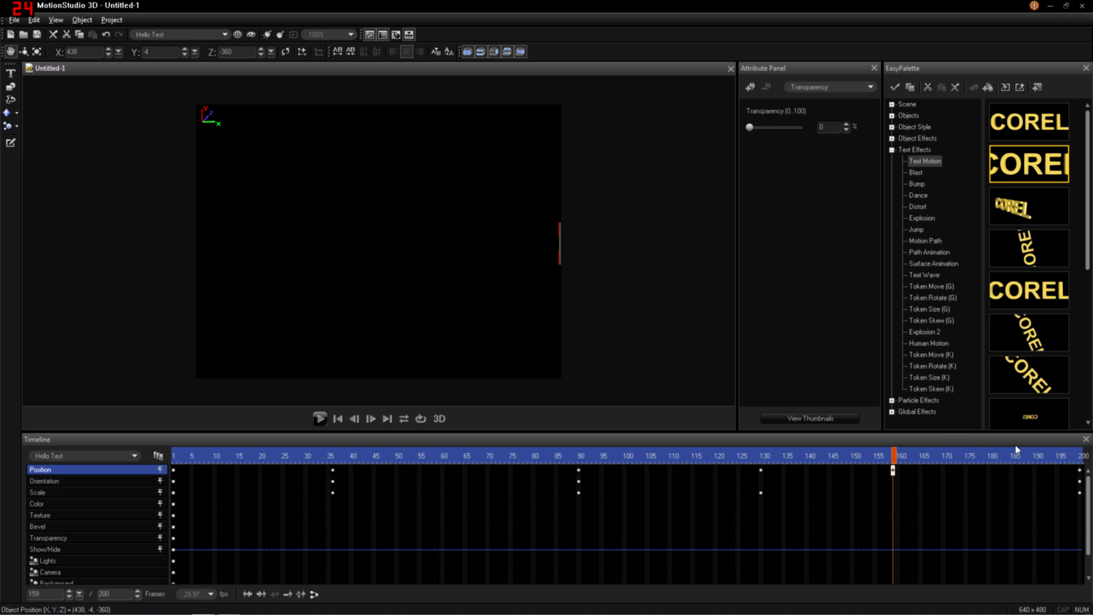
# At frame 114, move the HELLO TEST text to about X 333, Y 4
pyautogui.click(1079, 469)
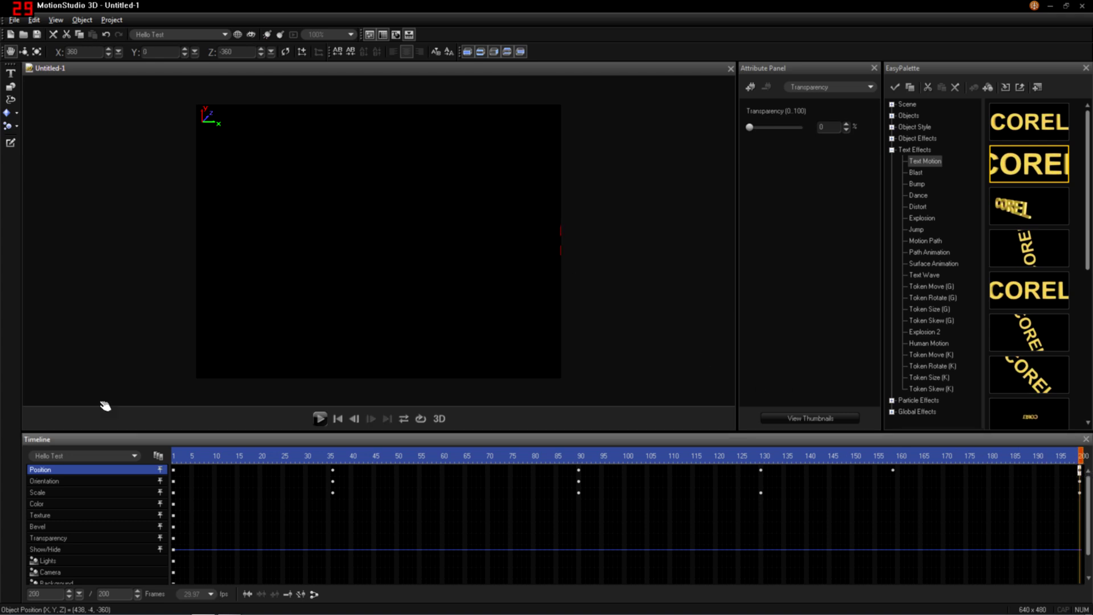
pyautogui.click(320, 419)
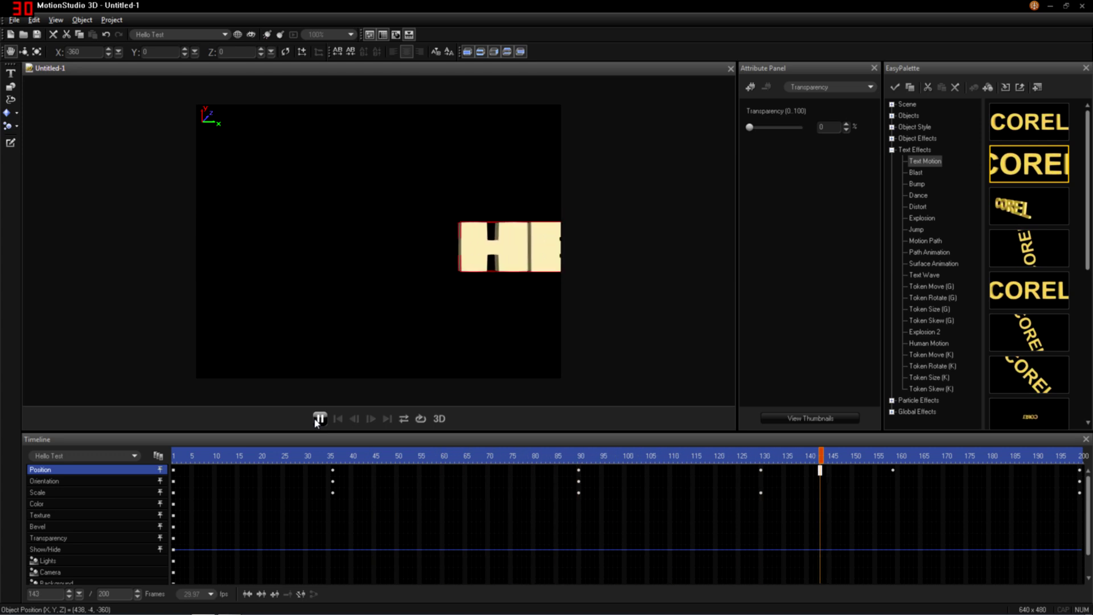
pyautogui.click(694, 471)
pyautogui.moveTo(425, 263); pyautogui.dragTo(475, 267)
pyautogui.click(370, 420)
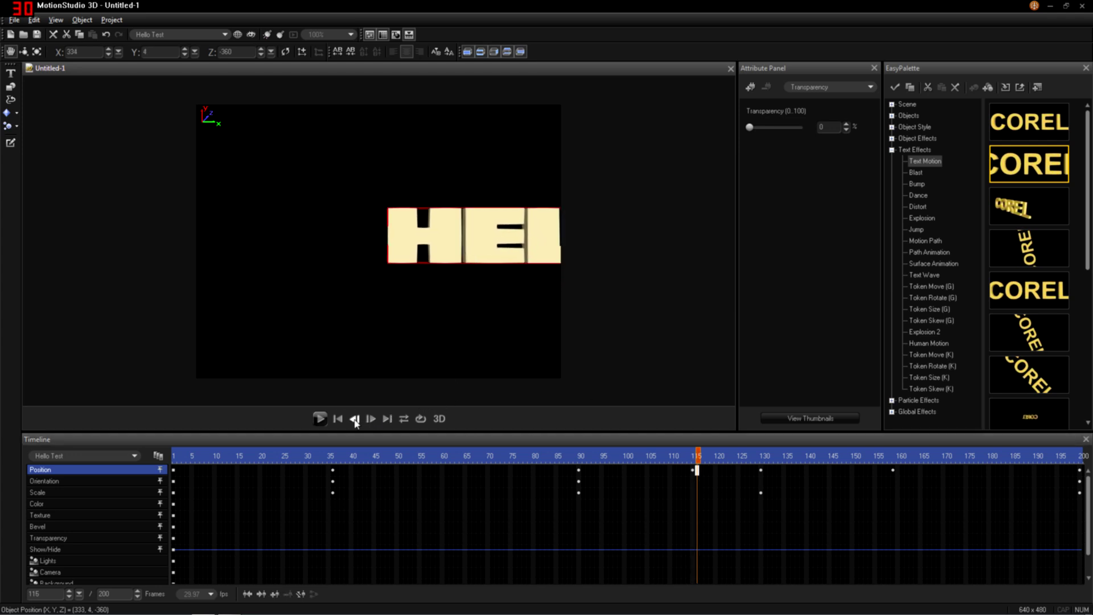
# Play the animation from the beginning and return to frame 1
pyautogui.click(354, 419)
pyautogui.click(338, 419)
pyautogui.click(320, 419)
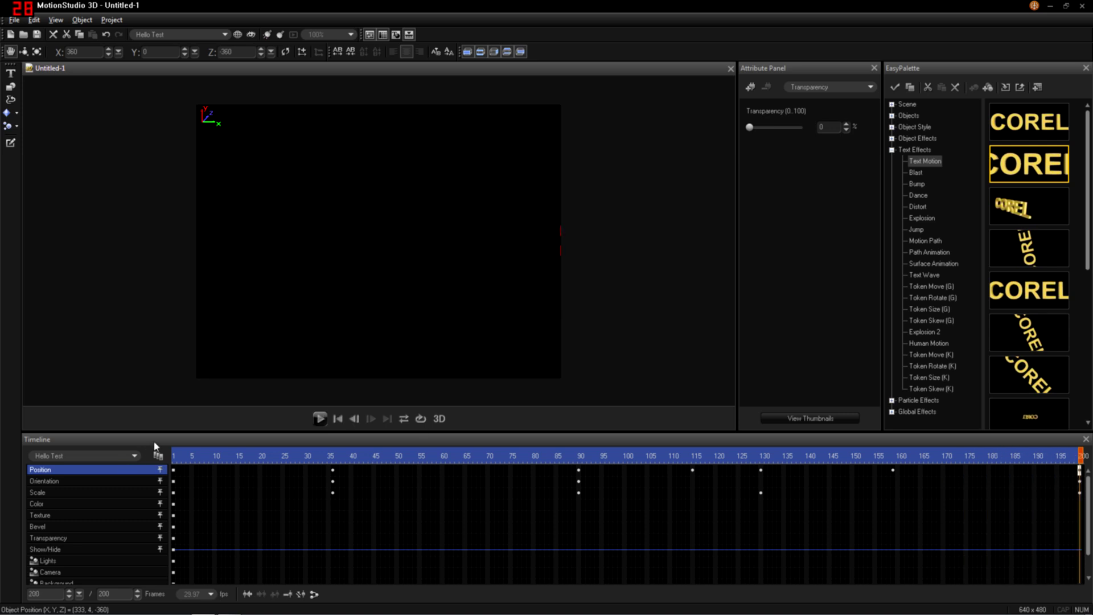
pyautogui.click(175, 459)
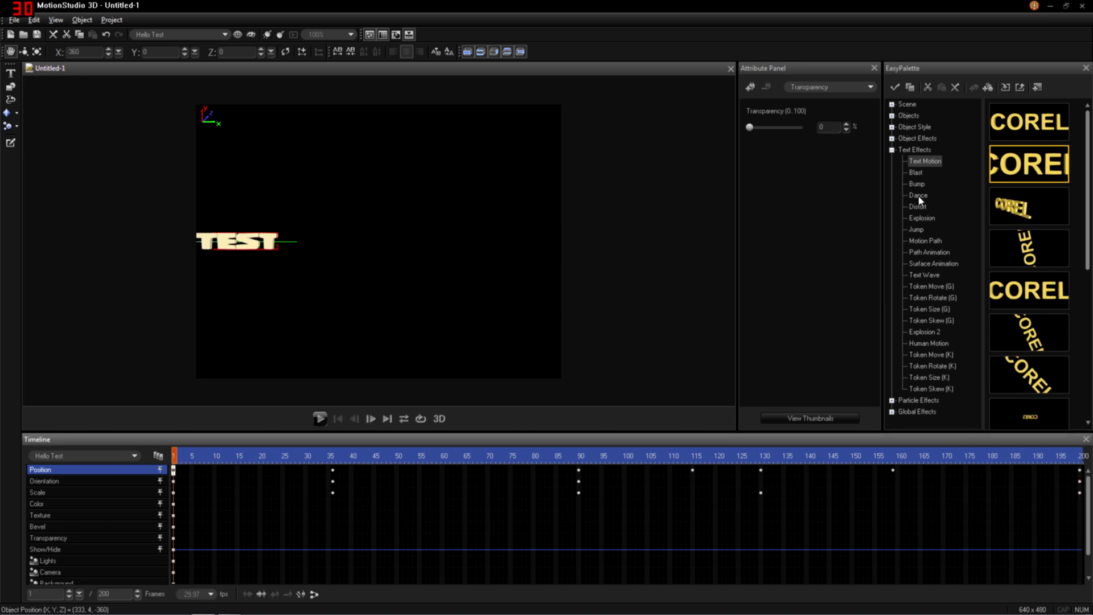
# Look through the bevel and material categories among the object styles
pyautogui.click(892, 150)
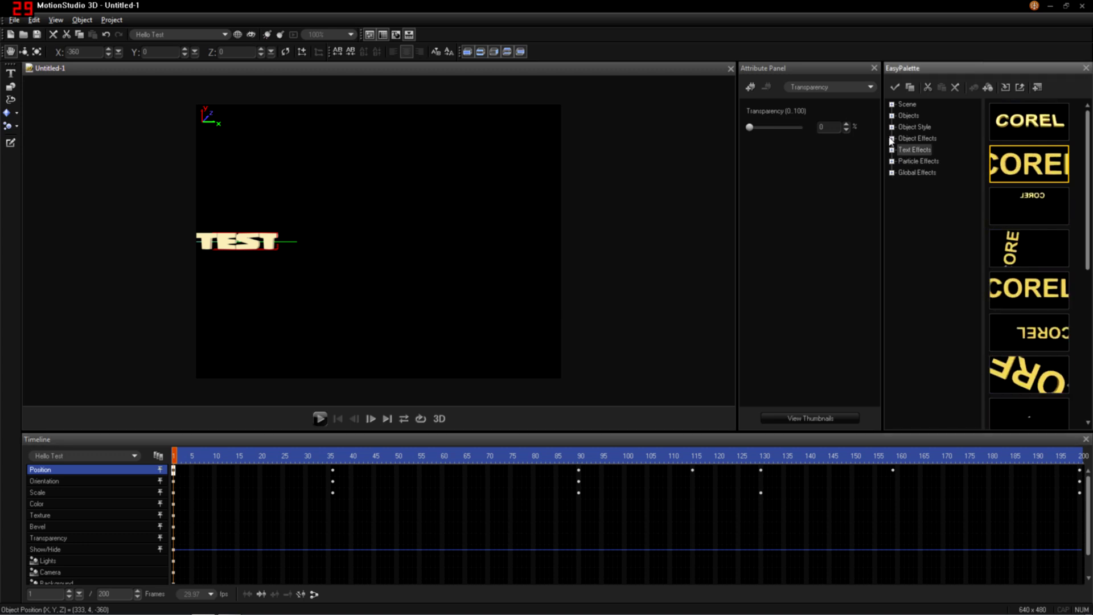
pyautogui.click(893, 128)
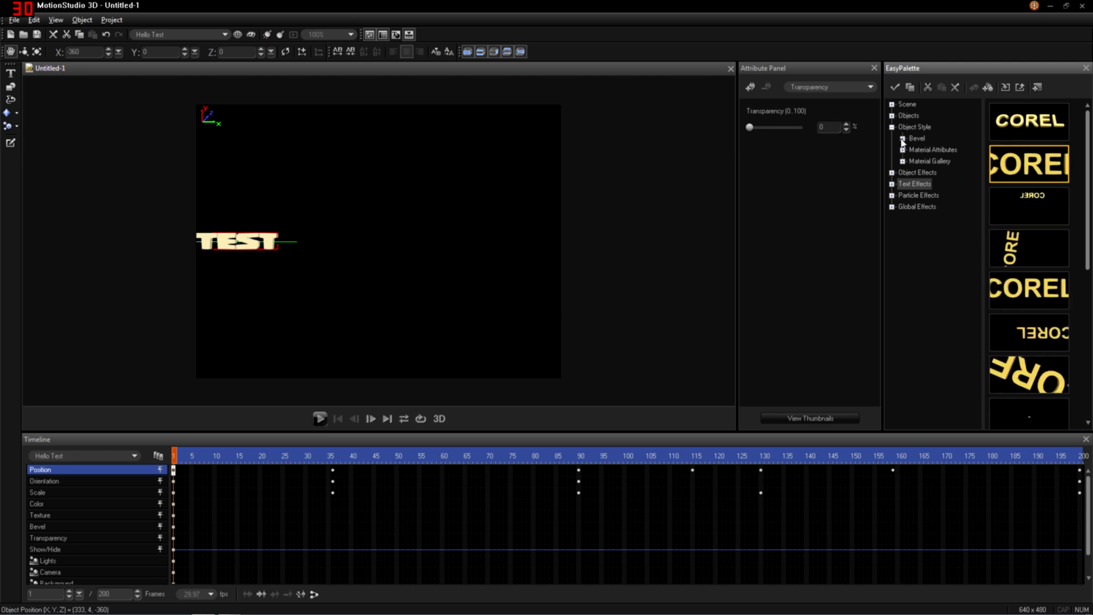
pyautogui.click(902, 139)
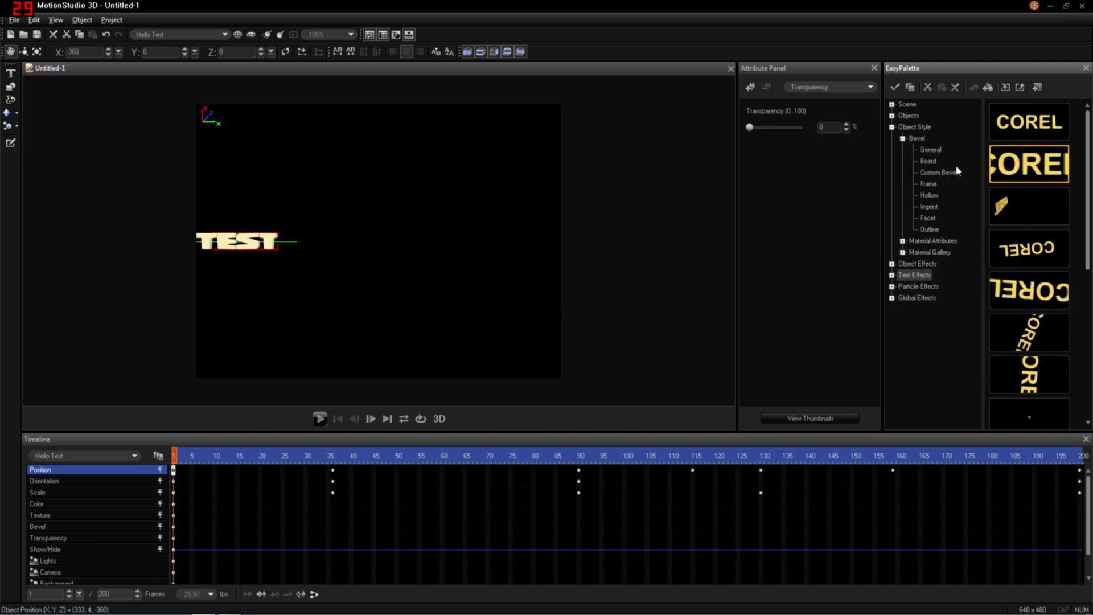
pyautogui.click(903, 138)
pyautogui.click(911, 150)
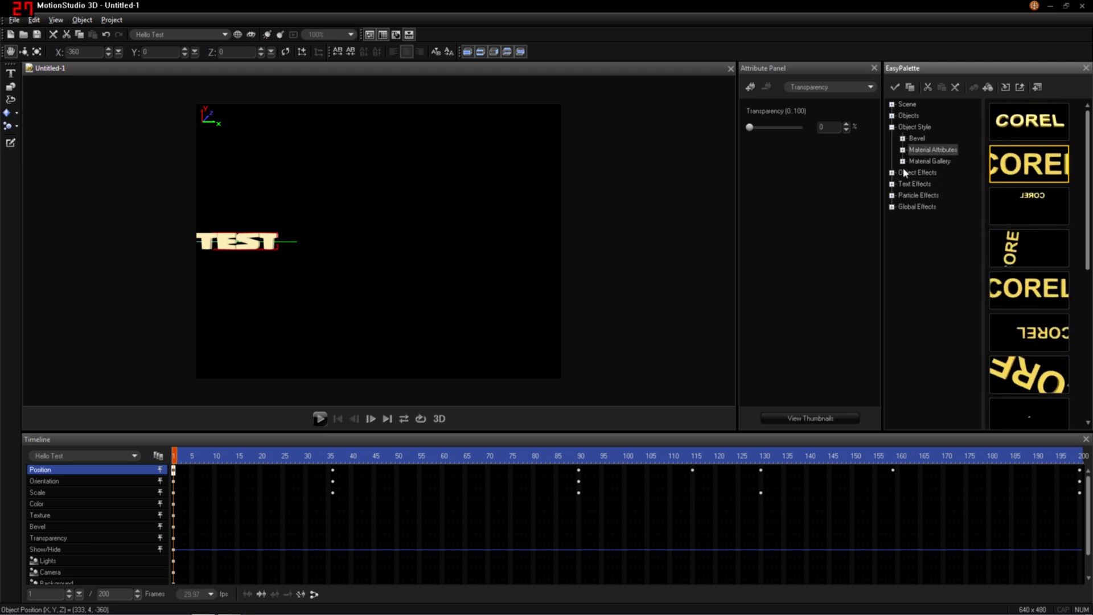
pyautogui.click(892, 127)
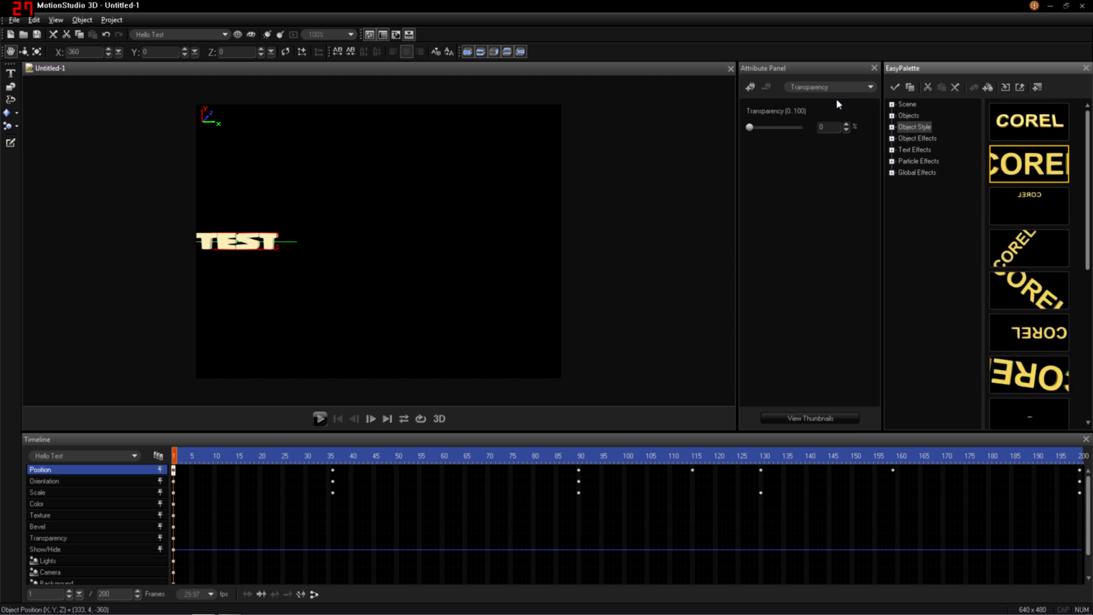
# Apply the dark purple preset from the scene's color backgrounds to the title
pyautogui.click(892, 104)
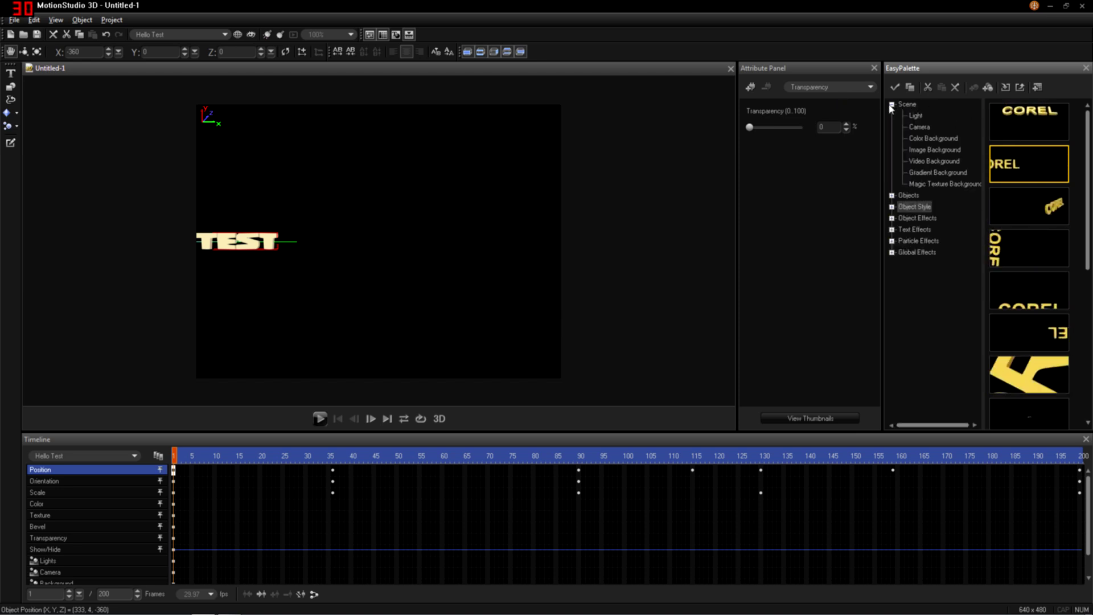
pyautogui.click(940, 139)
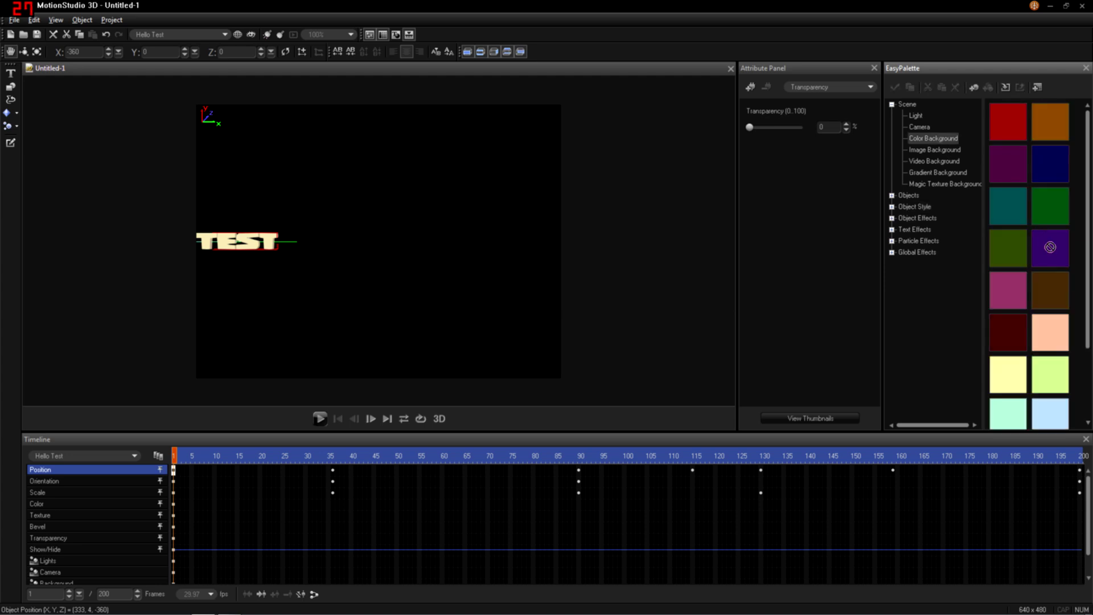
pyautogui.moveTo(1050, 247); pyautogui.dragTo(425, 234)
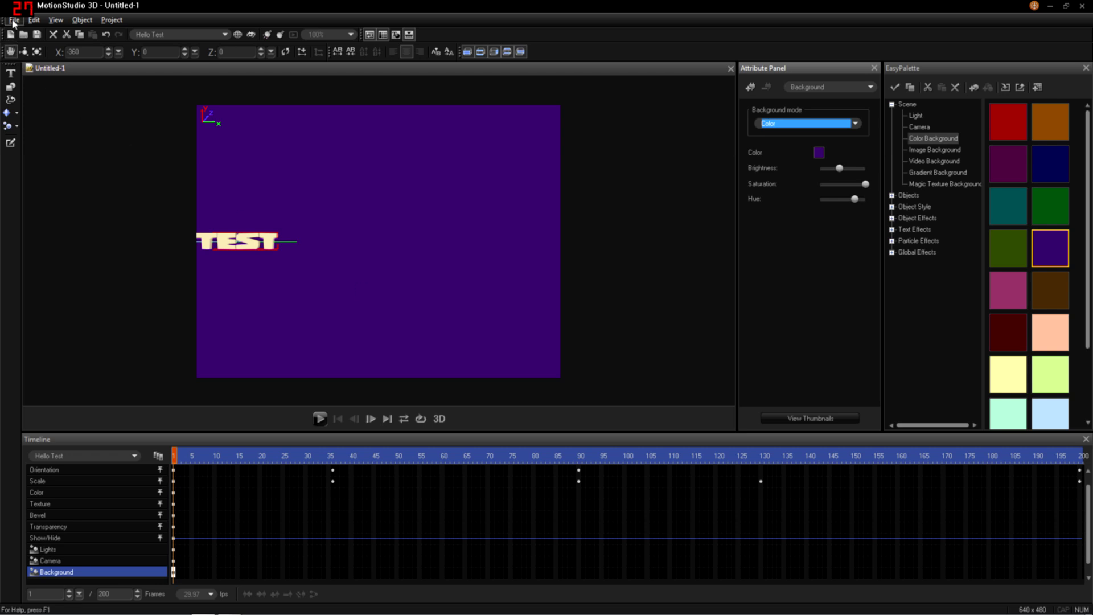
# Save the project as hello in the Intro folder
pyautogui.click(14, 21)
pyautogui.click(34, 84)
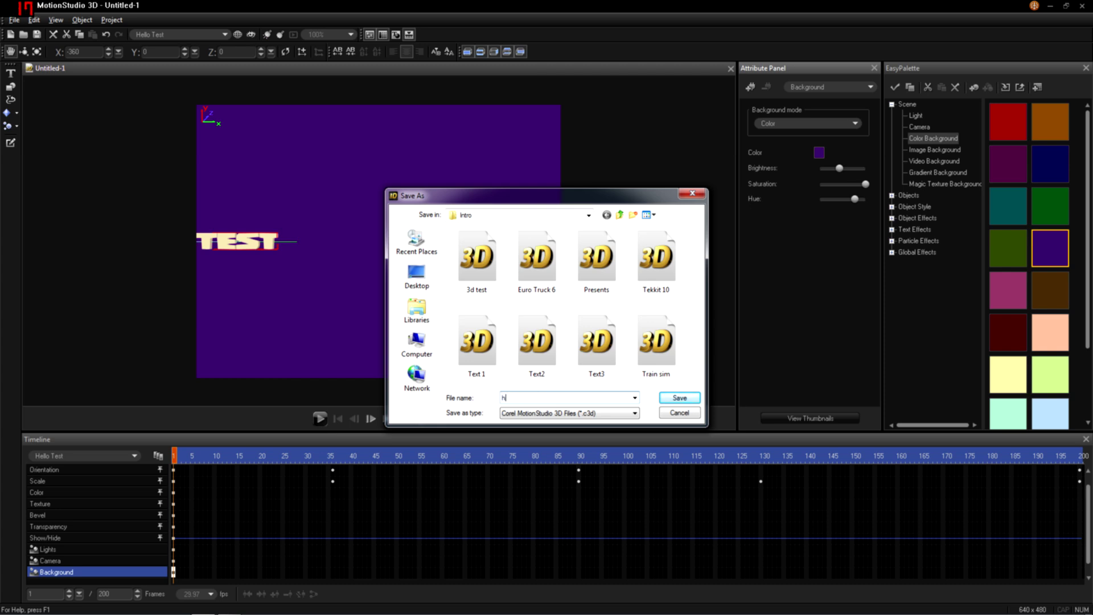
pyautogui.click(680, 398)
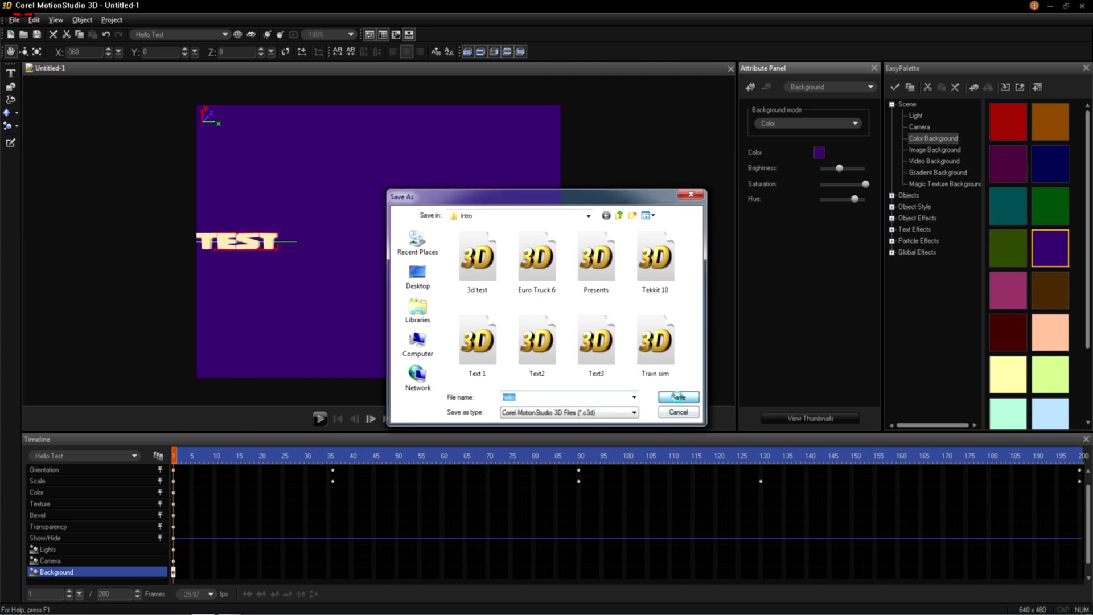
# Examine the save options for an AVI video export, including frame size and compression, and leave the export without saving
pyautogui.click(13, 21)
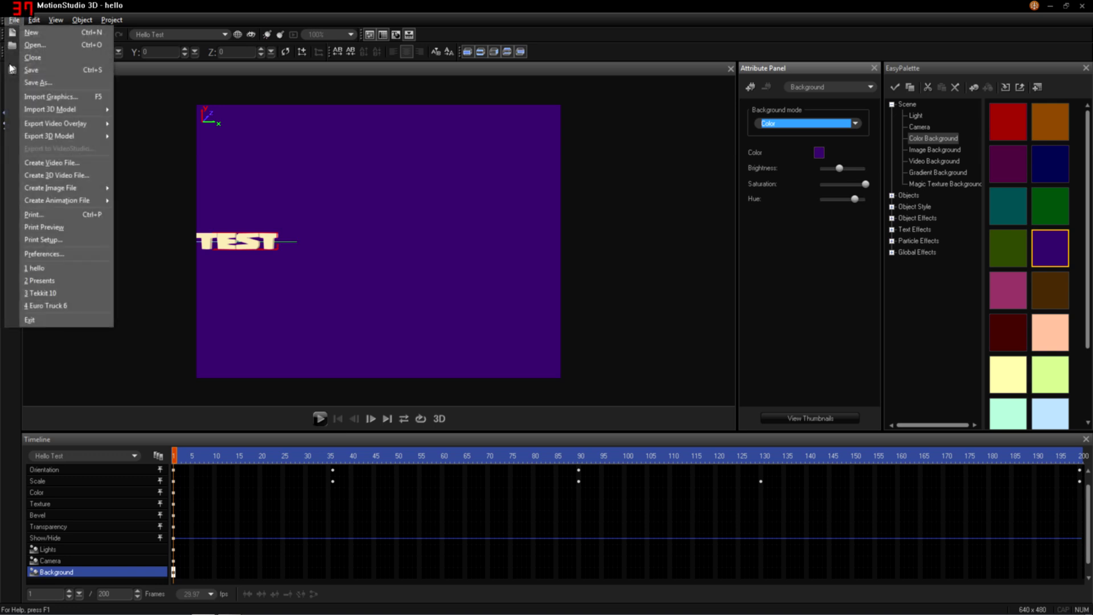
pyautogui.click(36, 164)
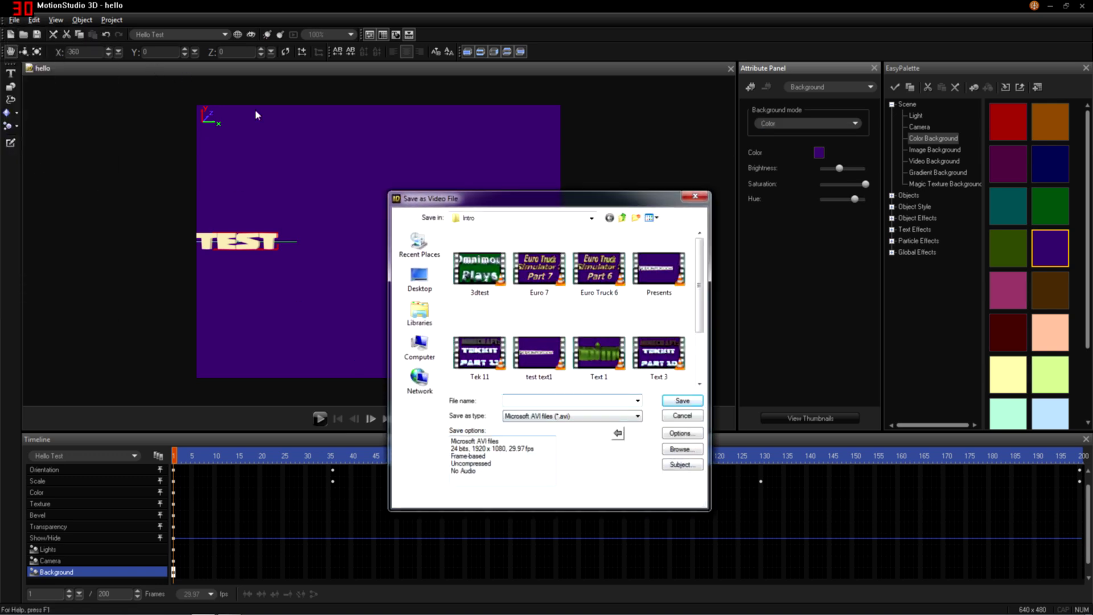
pyautogui.click(683, 434)
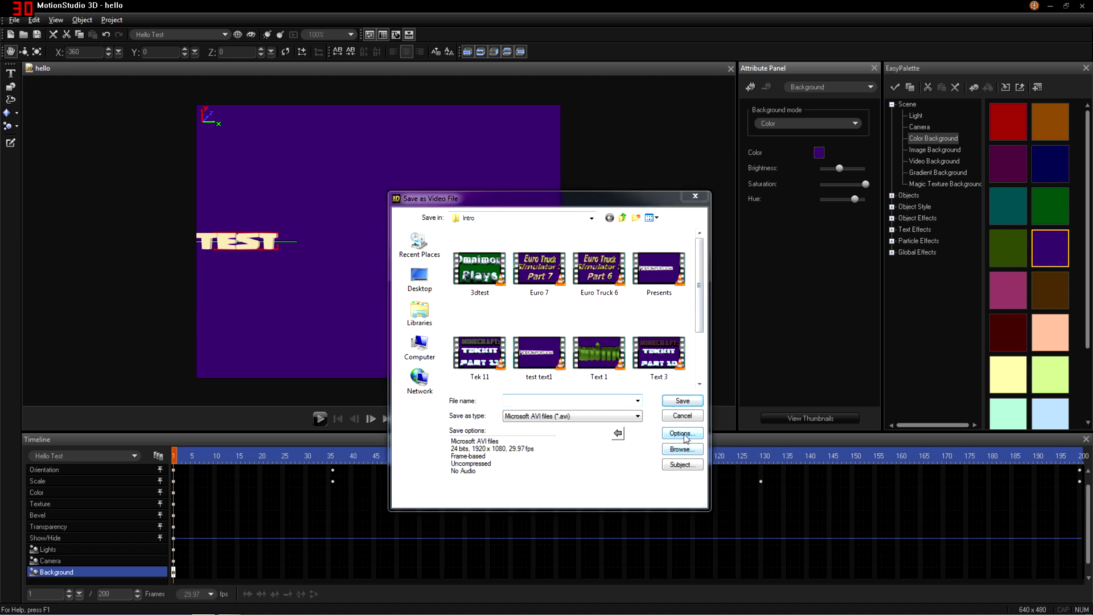
pyautogui.click(520, 269)
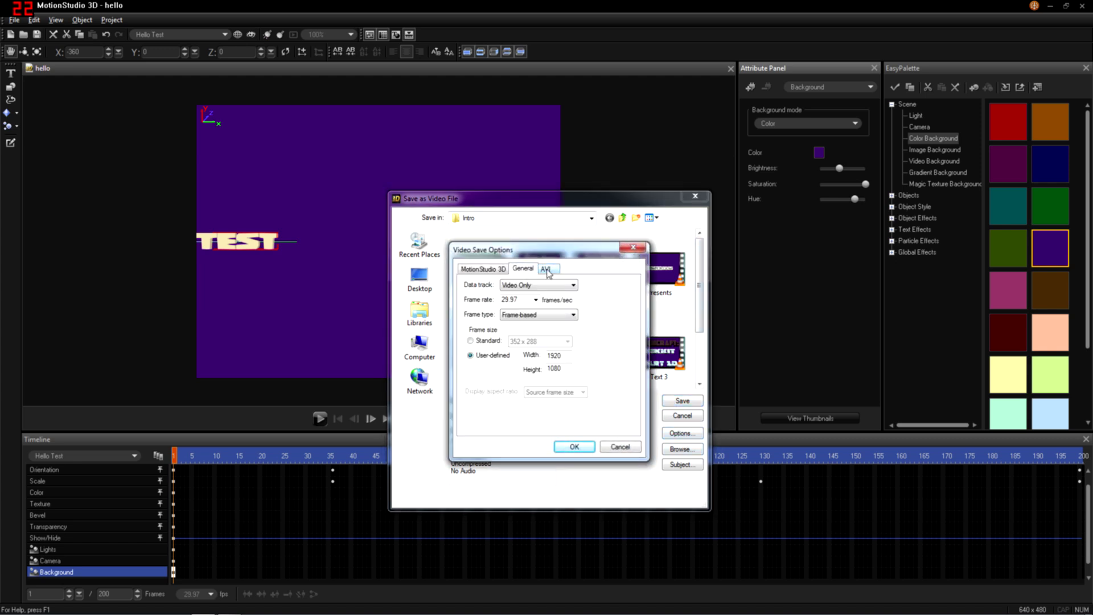
pyautogui.click(547, 270)
pyautogui.click(521, 269)
pyautogui.click(483, 268)
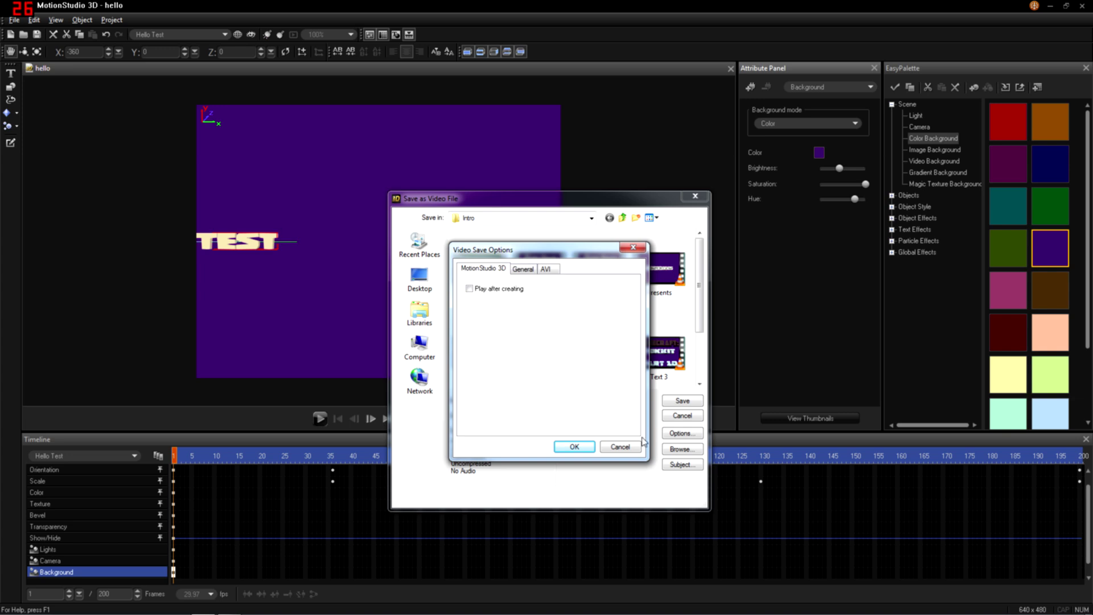
pyautogui.click(620, 447)
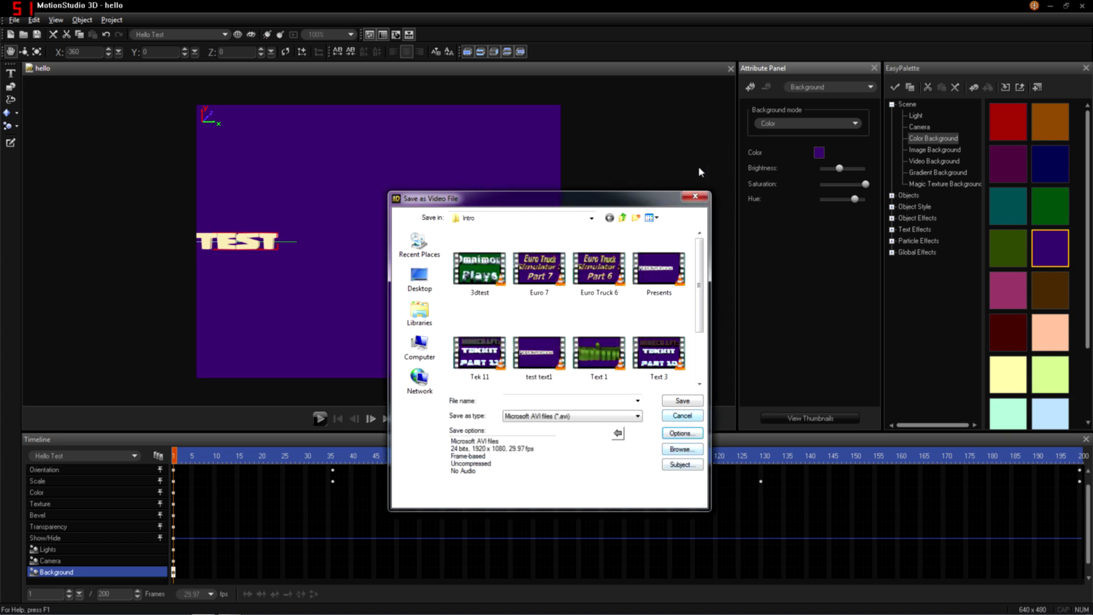
pyautogui.click(696, 197)
# Set the project's curve quality to Best
pyautogui.click(81, 20)
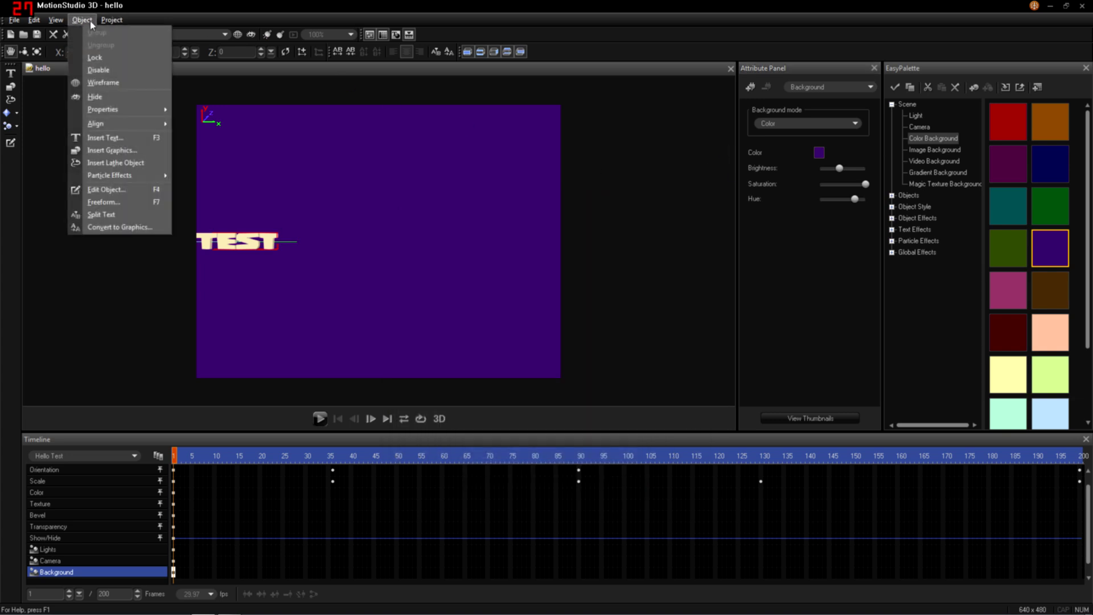
pyautogui.click(80, 20)
pyautogui.click(43, 22)
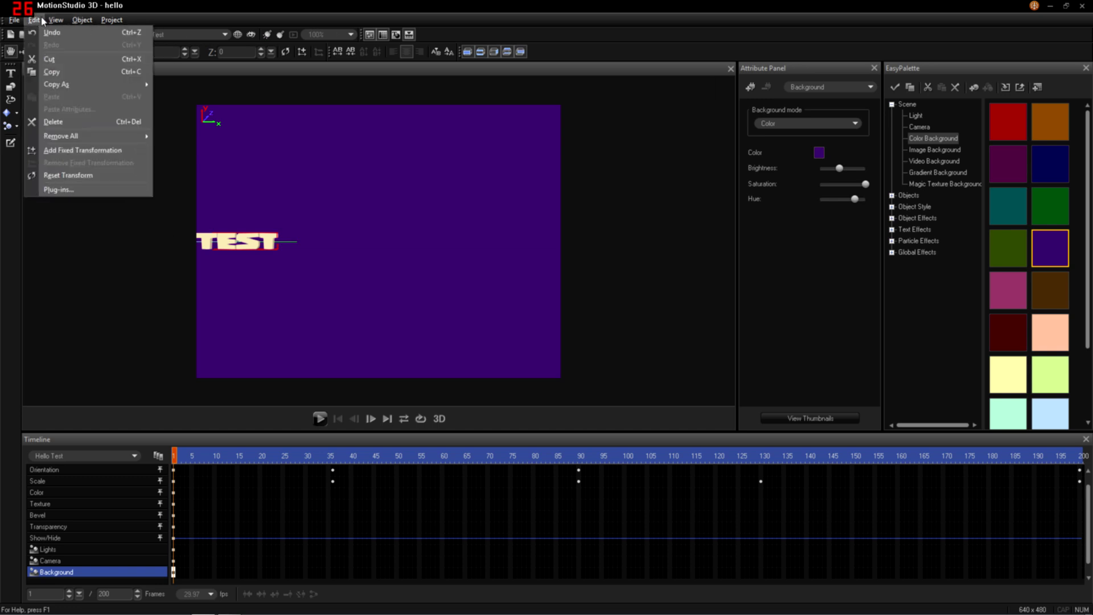
pyautogui.click(102, 21)
pyautogui.click(112, 21)
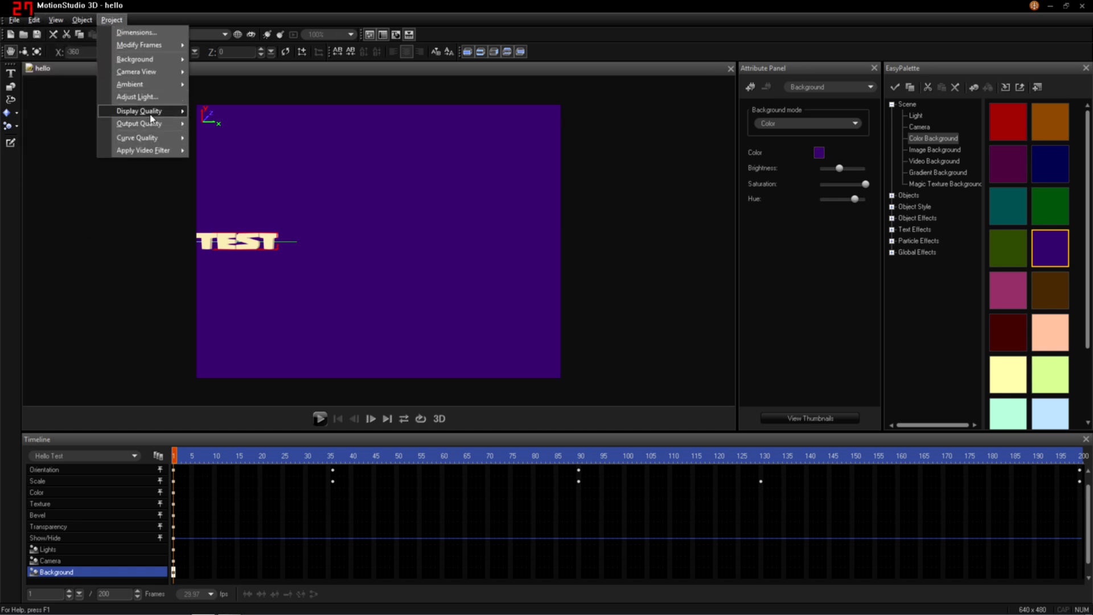
pyautogui.moveTo(151, 118)
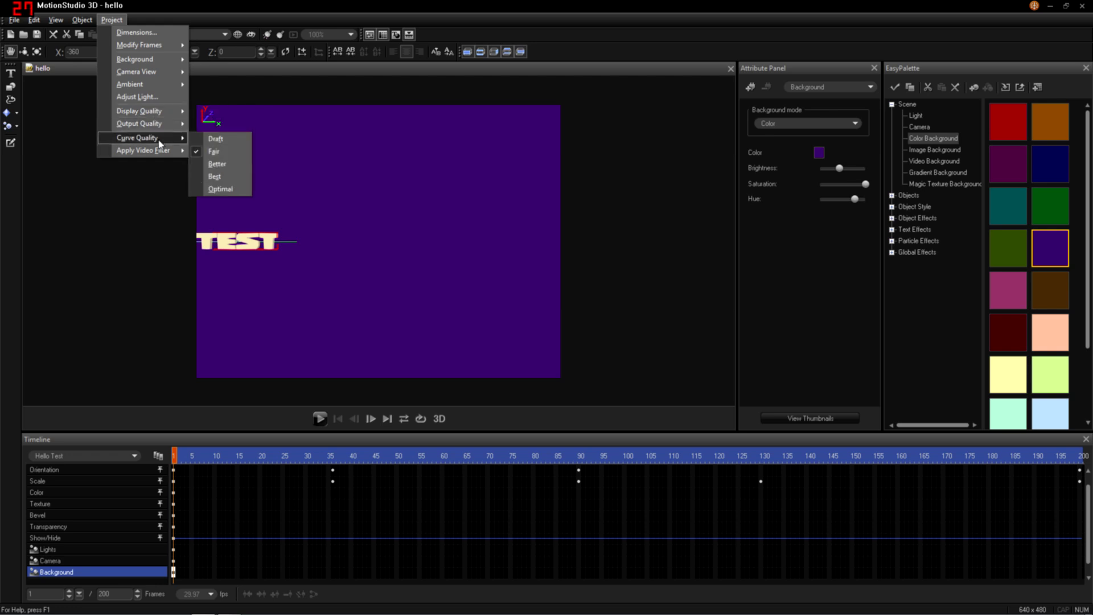
pyautogui.click(215, 176)
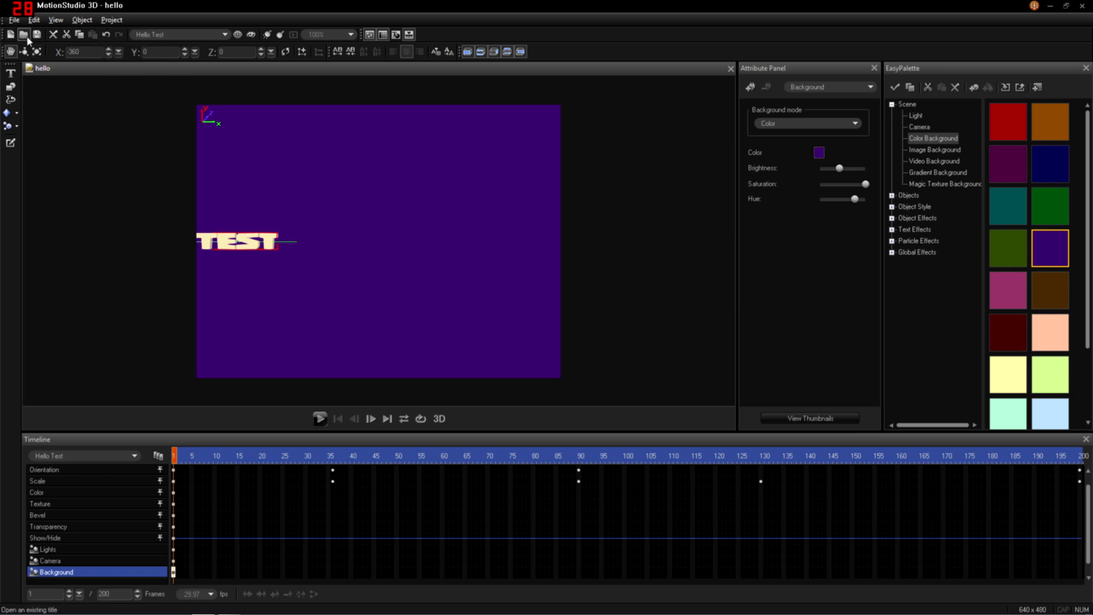
# Export the title as an AVI video file named hello in the Intro folder
pyautogui.click(14, 21)
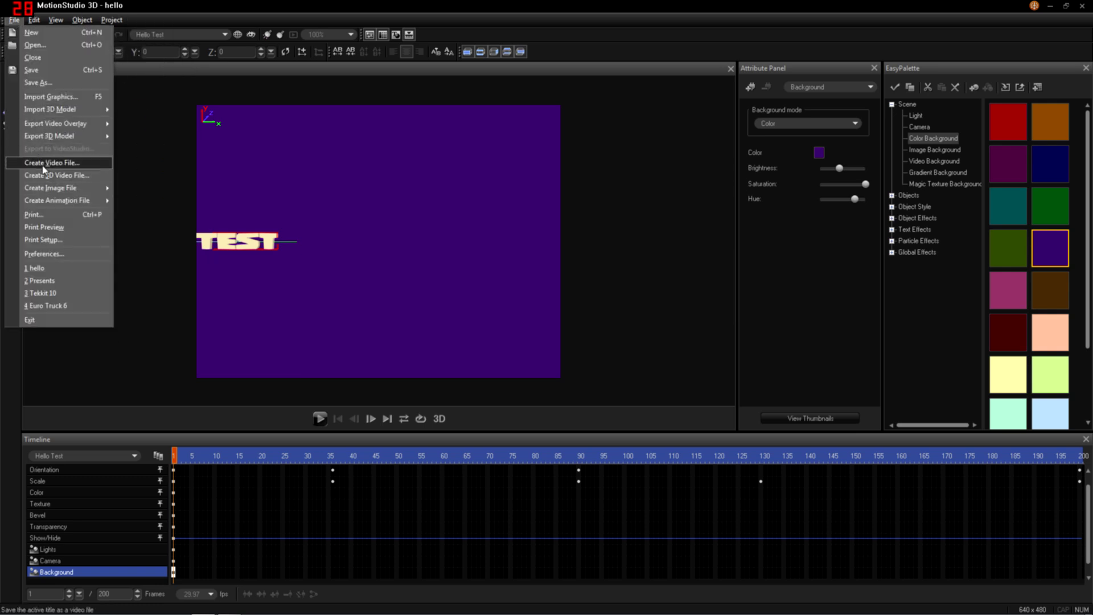
pyautogui.click(34, 162)
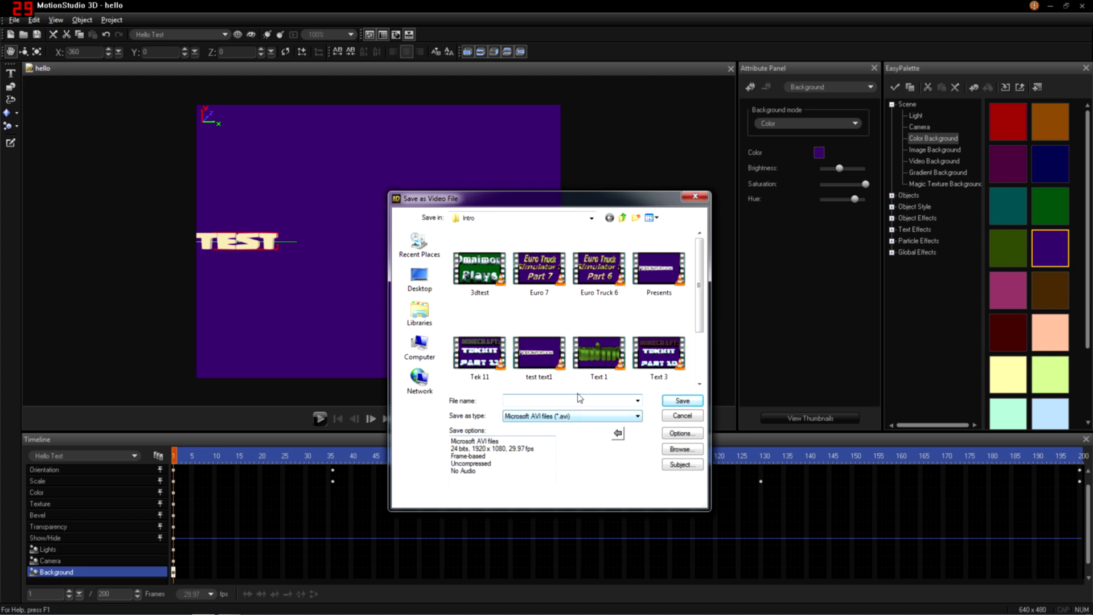
pyautogui.write('hello')
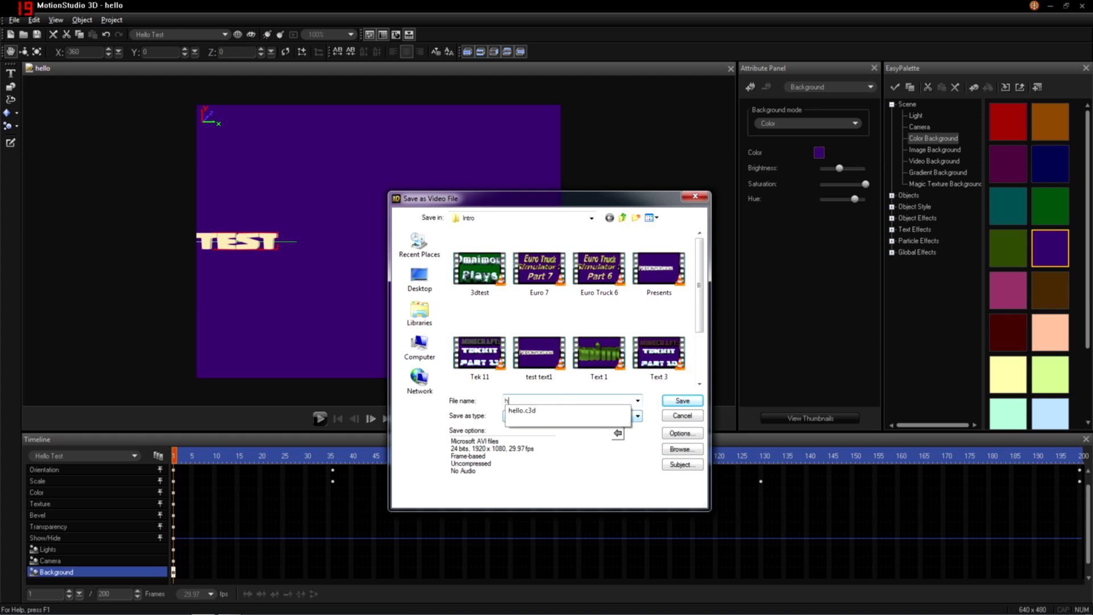
pyautogui.click(682, 401)
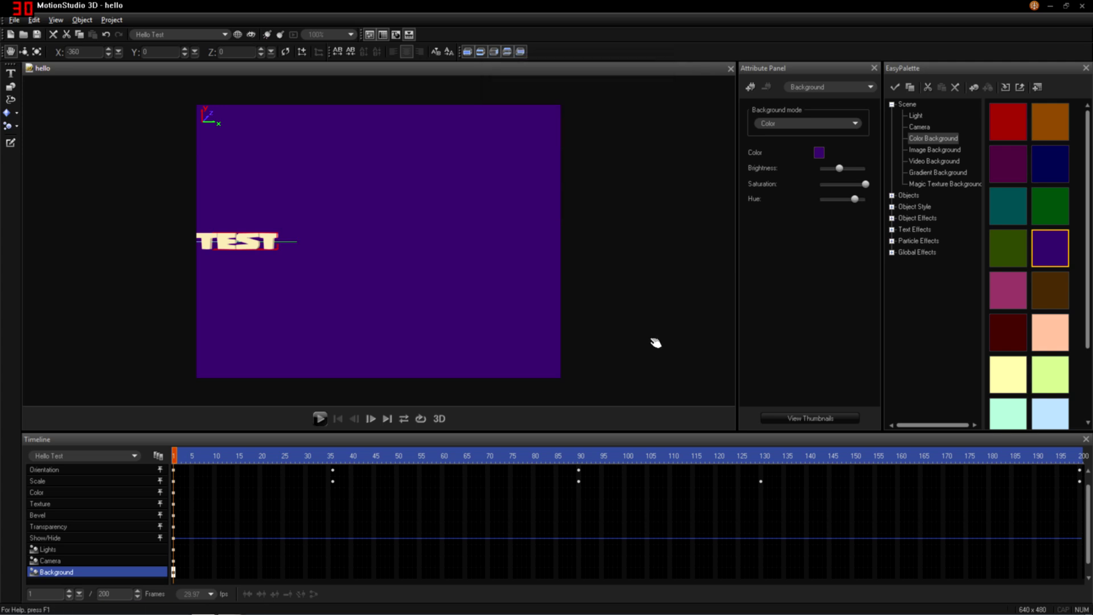
# At frame 36, scale the text down to about X 39, Y 61, keeping Z at 100
pyautogui.click(334, 463)
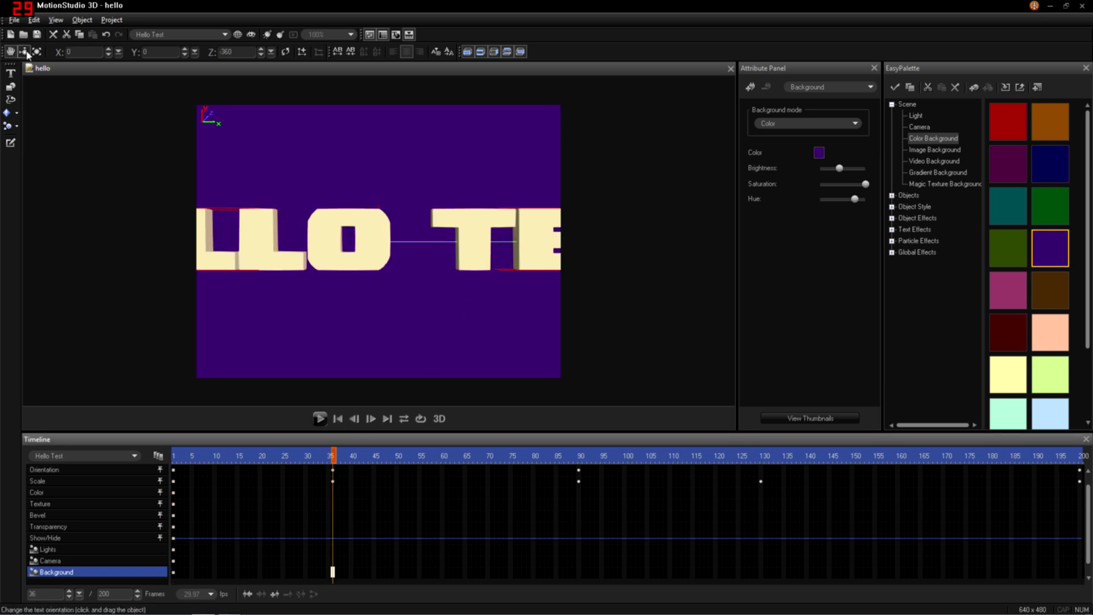
pyautogui.click(24, 52)
pyautogui.moveTo(537, 261); pyautogui.dragTo(460, 209)
pyautogui.click(37, 52)
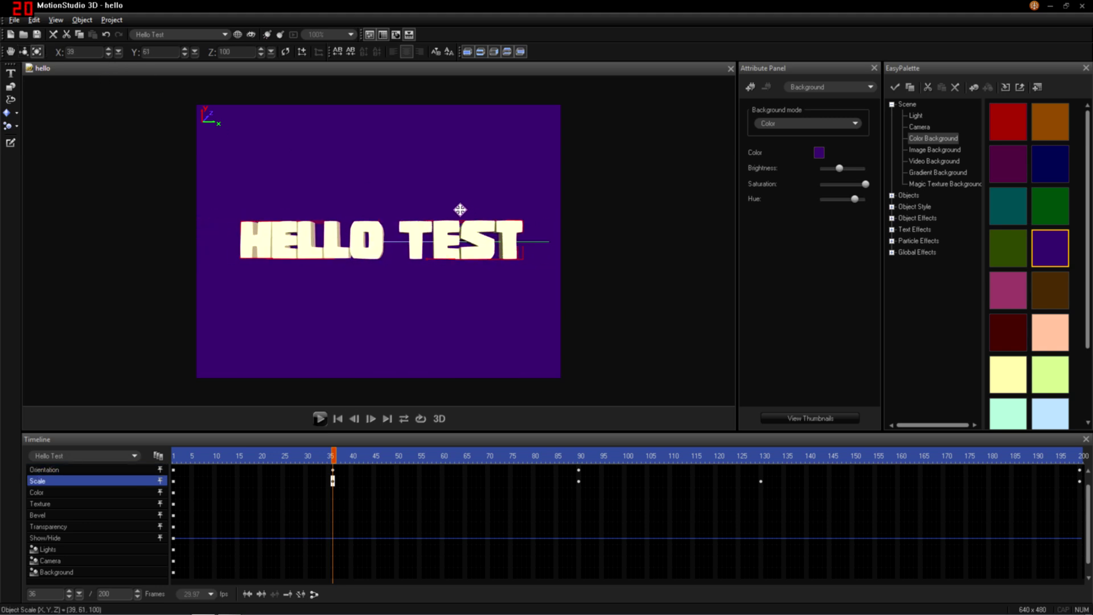
# At frame 90, scale the text to about X 41, Y 59, Z 100 and preview the animation
pyautogui.click(580, 468)
pyautogui.moveTo(559, 263); pyautogui.dragTo(331, 147)
pyautogui.click(318, 418)
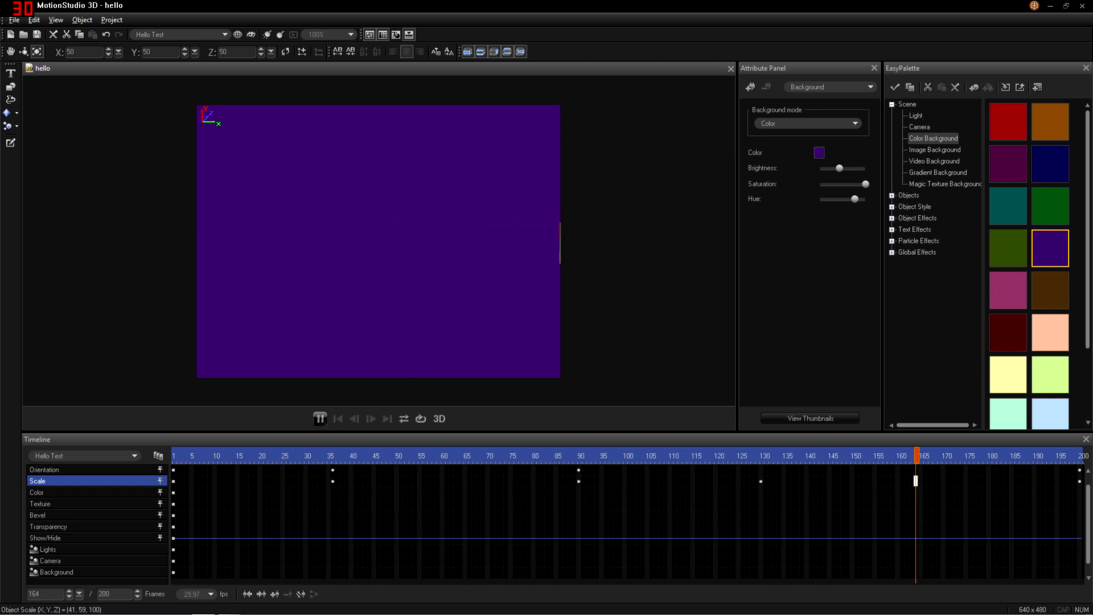
# Close the program and save the changes to the hello project
pyautogui.click(1081, 8)
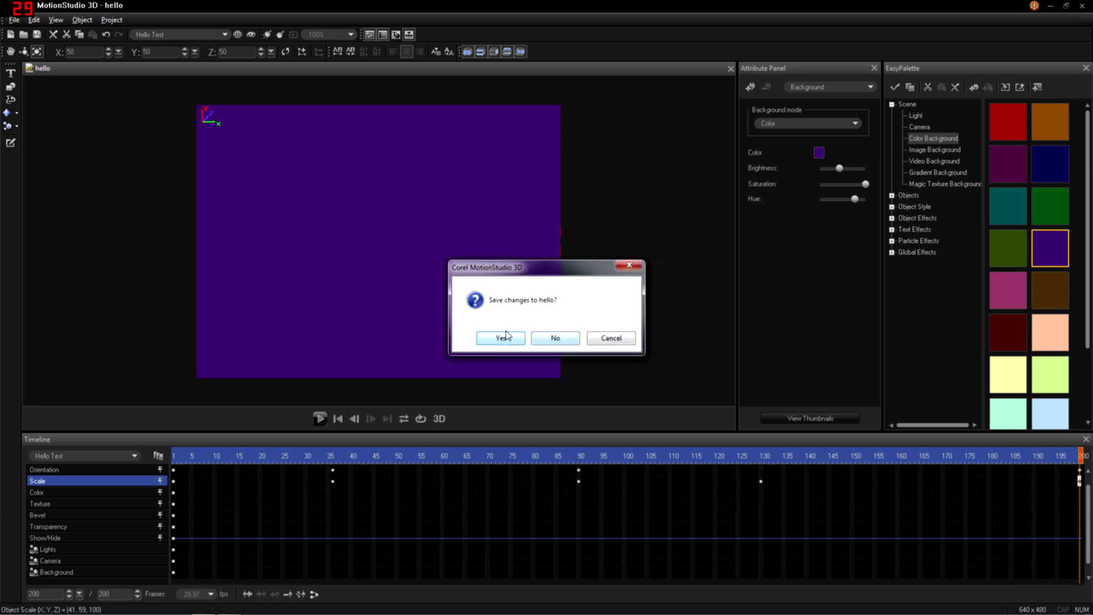
pyautogui.click(505, 337)
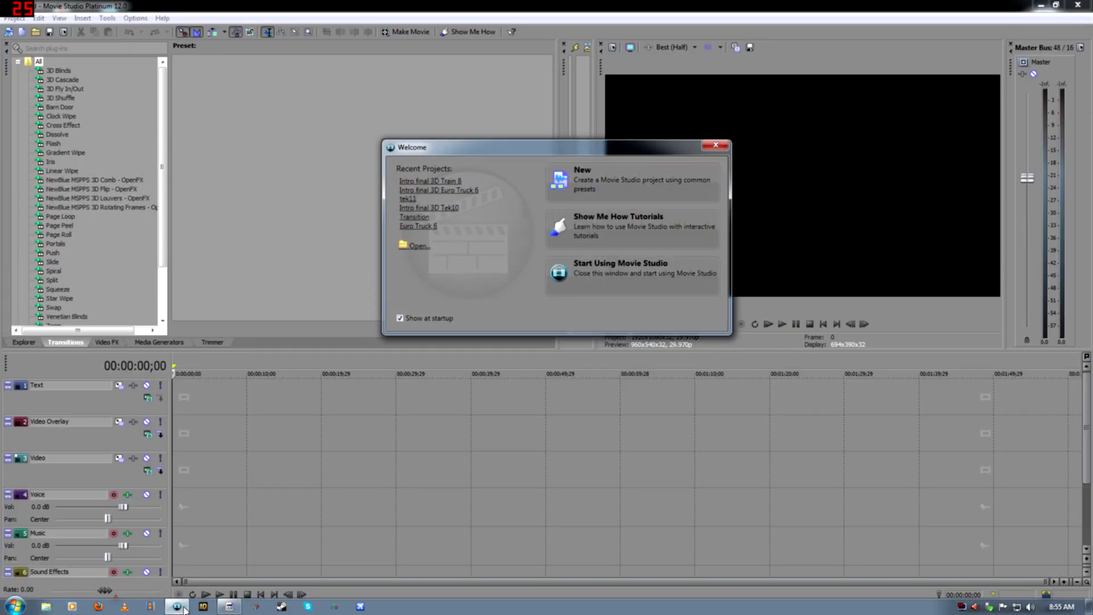
# Dismiss the welcome window and browse the media files in the Intro folder
pyautogui.click(716, 148)
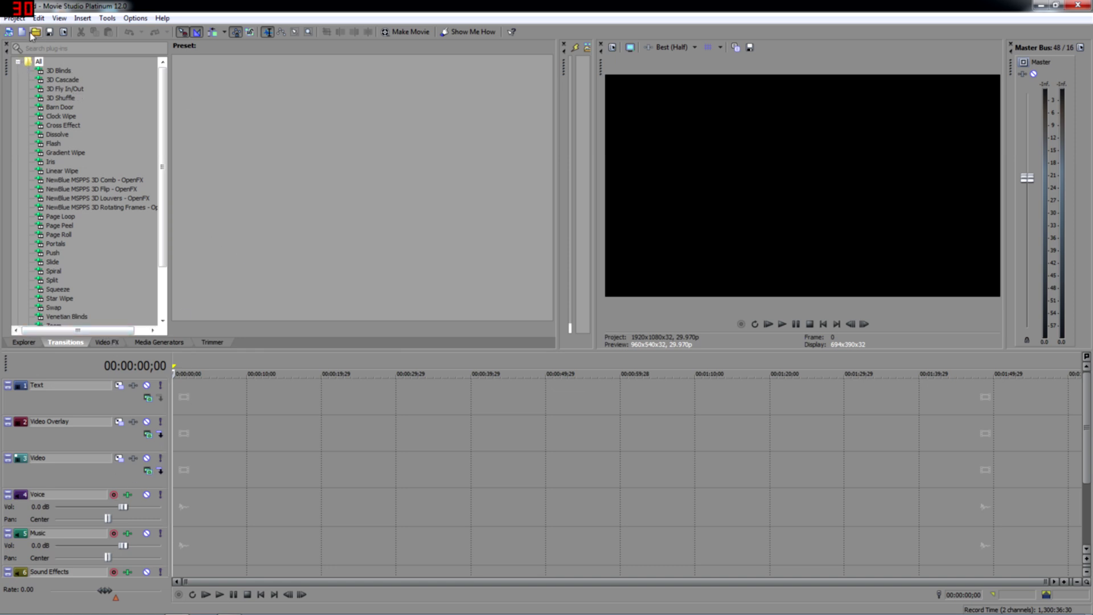
pyautogui.click(23, 343)
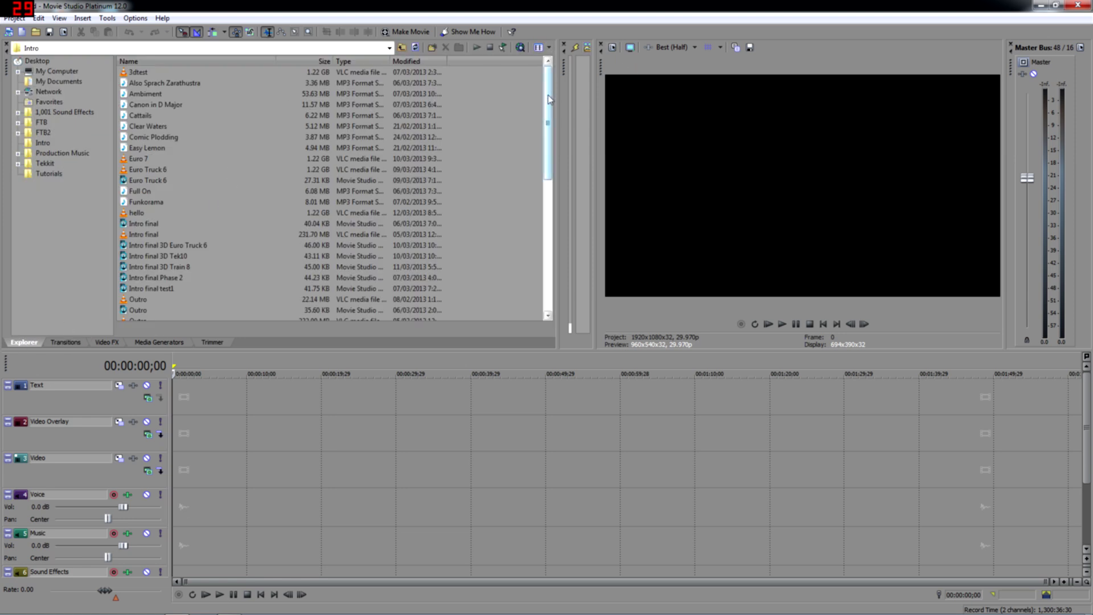
pyautogui.moveTo(549, 109); pyautogui.dragTo(547, 144)
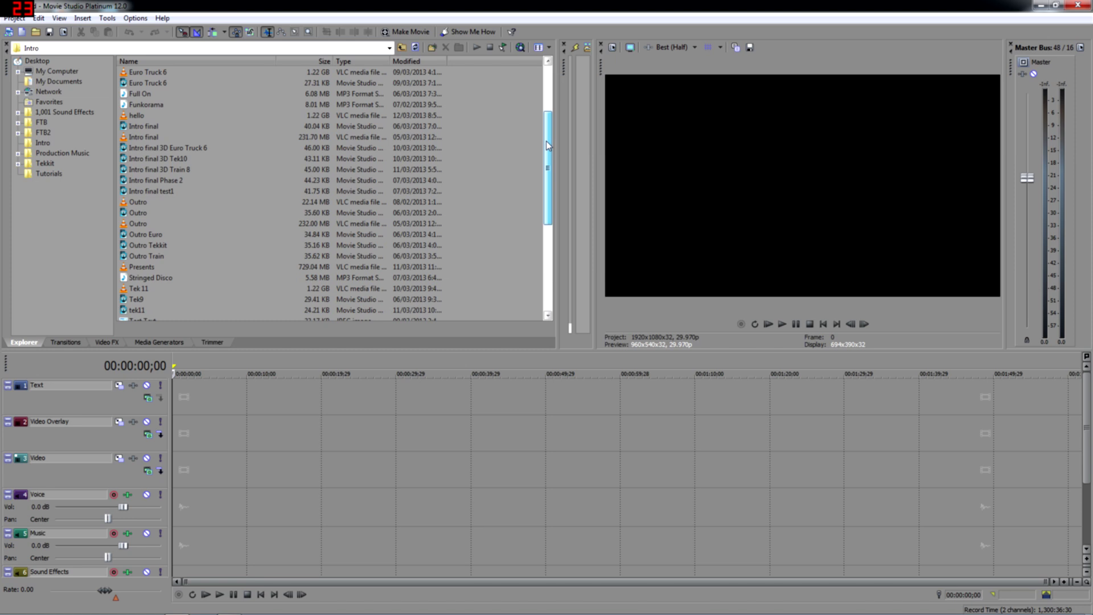
pyautogui.scroll(-5, 547, 145)
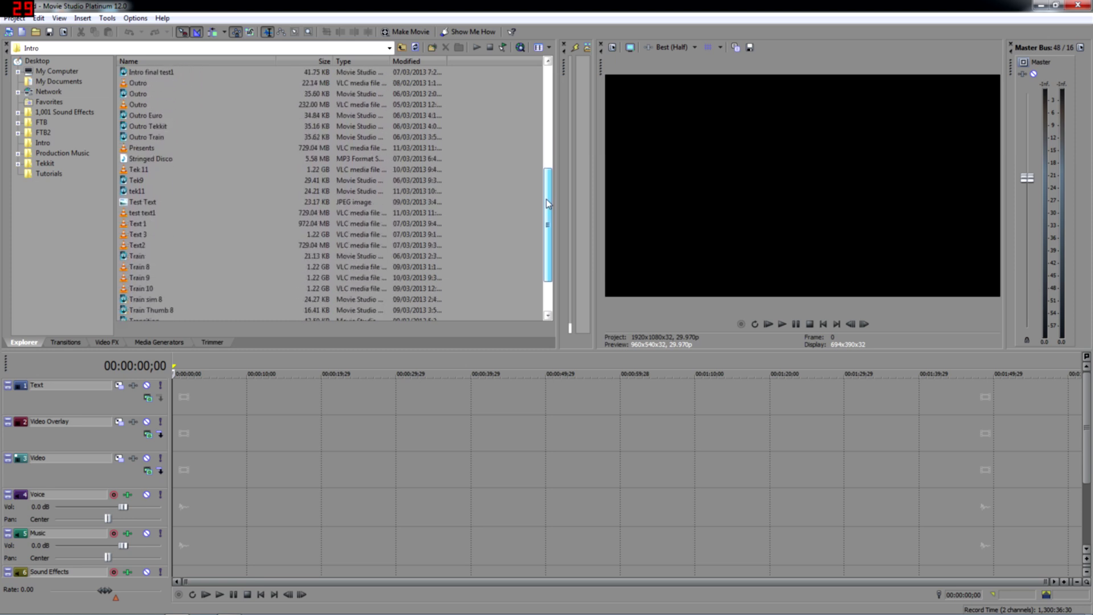
pyautogui.click(134, 192)
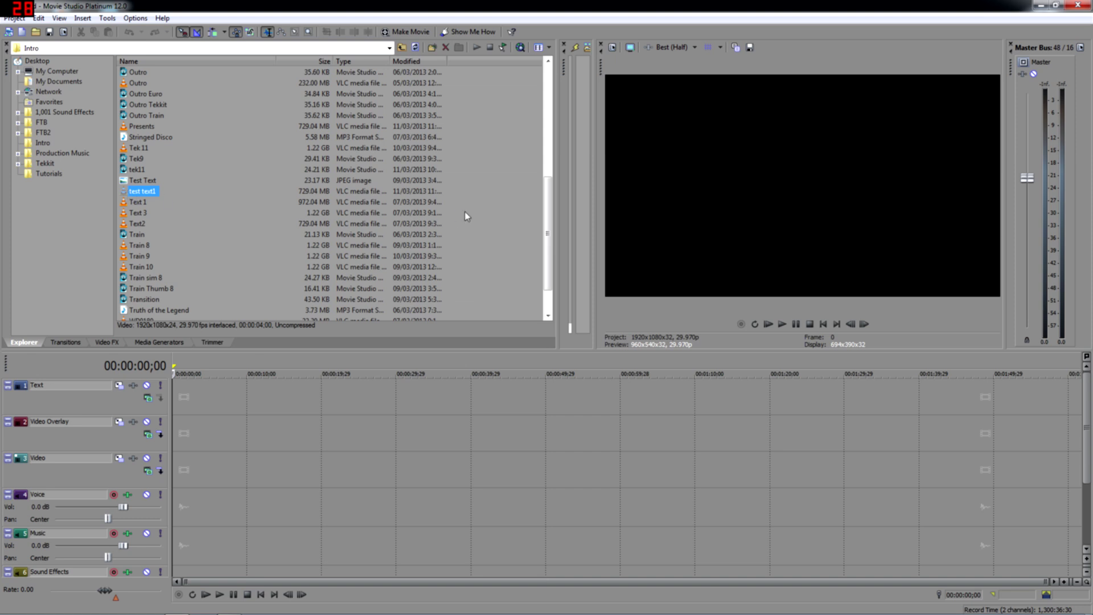
pyautogui.moveTo(547, 208); pyautogui.dragTo(547, 228)
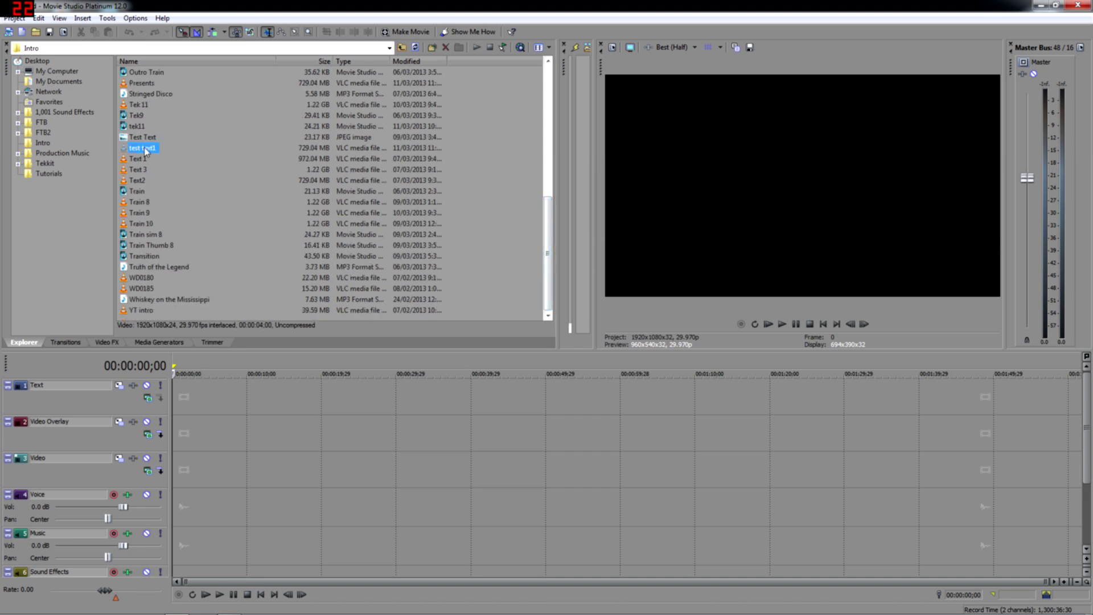
pyautogui.click(142, 181)
pyautogui.scroll(8, 162, 202)
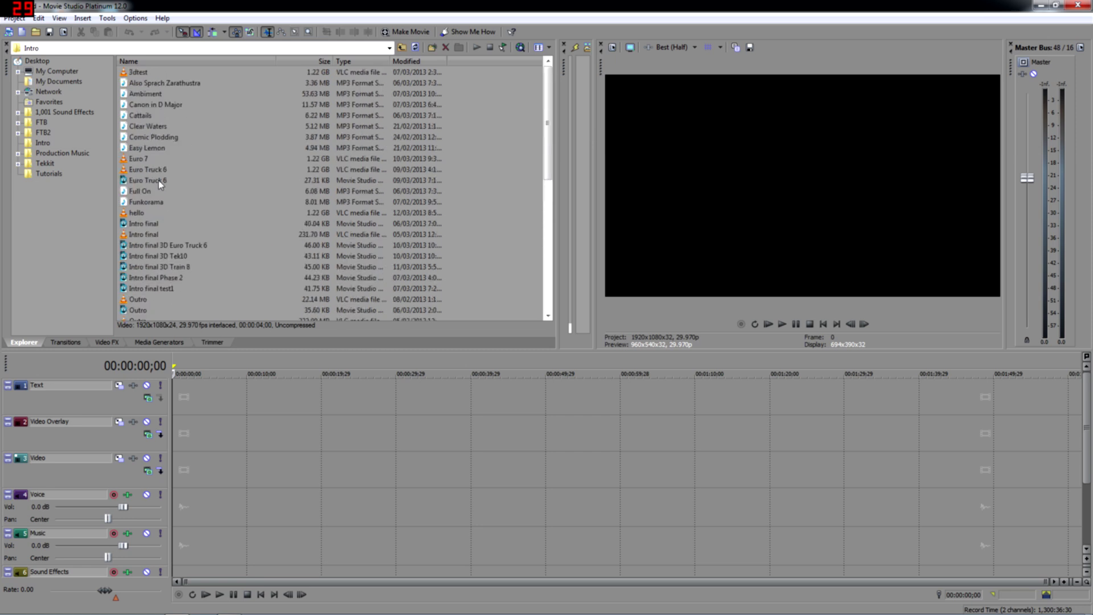
# Place the hello video from the Intro folder at the start of the Video Overlay track and preview it
pyautogui.click(36, 62)
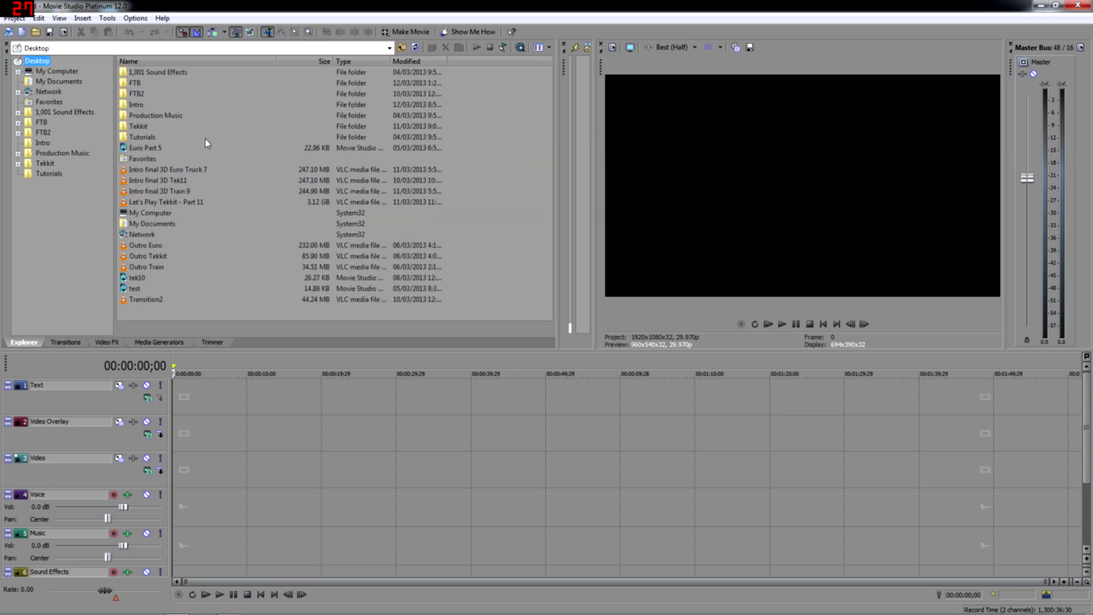
pyautogui.click(137, 104)
pyautogui.doubleClick(134, 105)
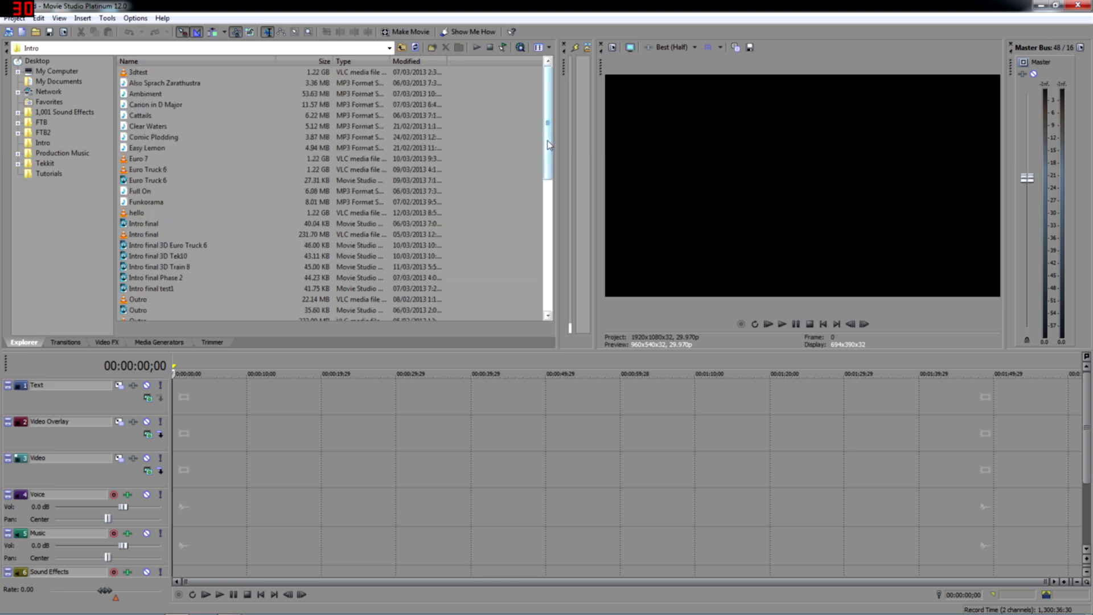
pyautogui.moveTo(547, 147)
pyautogui.mouseDown()
pyautogui.moveTo(531, 278)
pyautogui.moveTo(528, 141)
pyautogui.mouseUp()
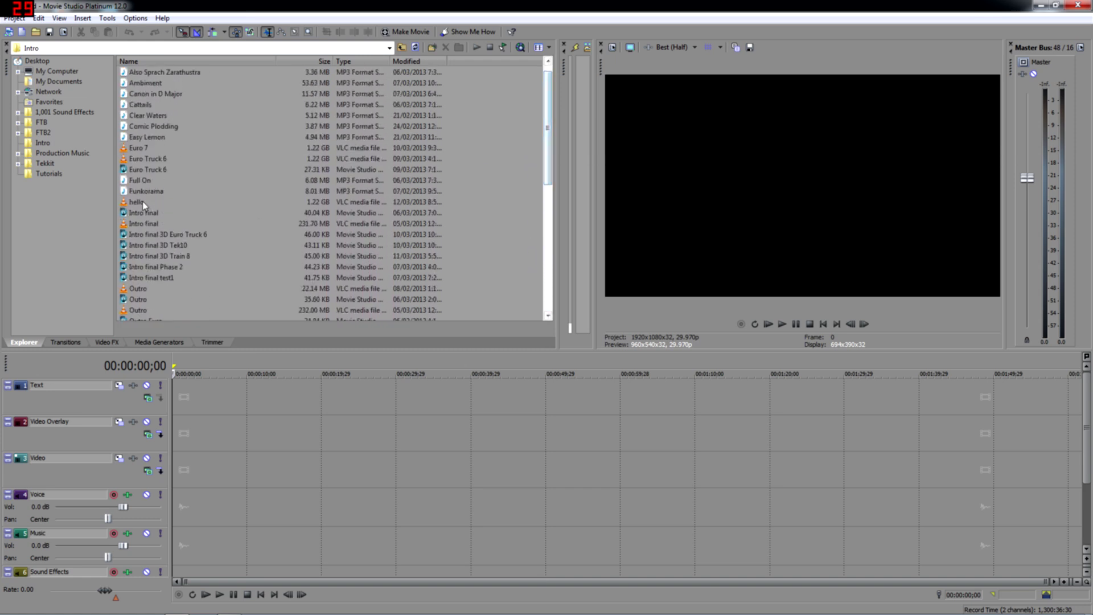
pyautogui.moveTo(142, 201); pyautogui.dragTo(203, 432)
pyautogui.moveTo(204, 469); pyautogui.dragTo(179, 477)
pyautogui.moveTo(227, 428); pyautogui.dragTo(192, 427)
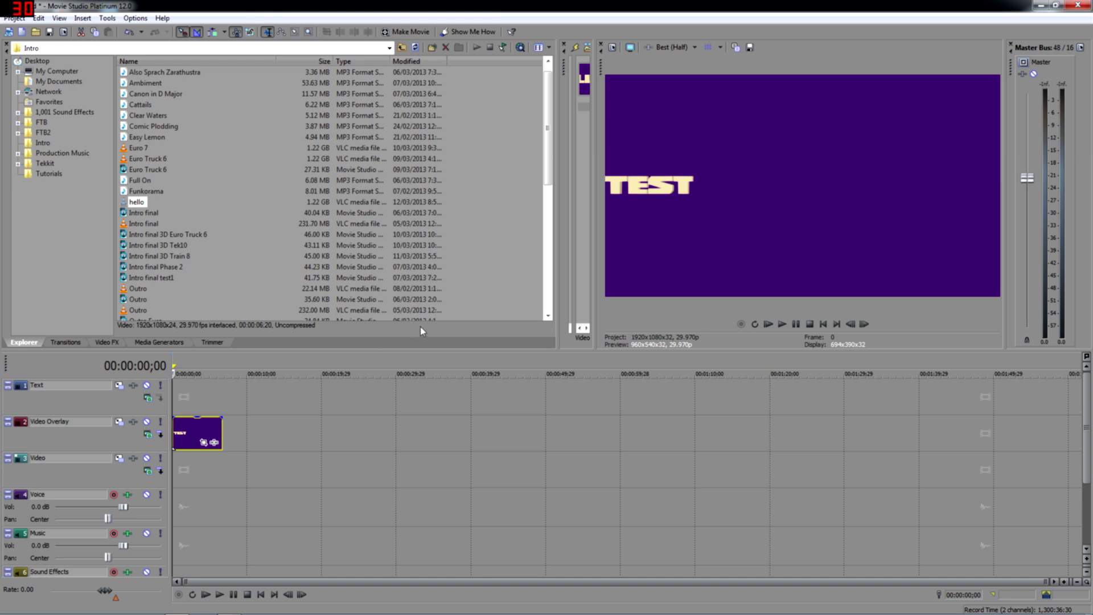
pyautogui.click(780, 327)
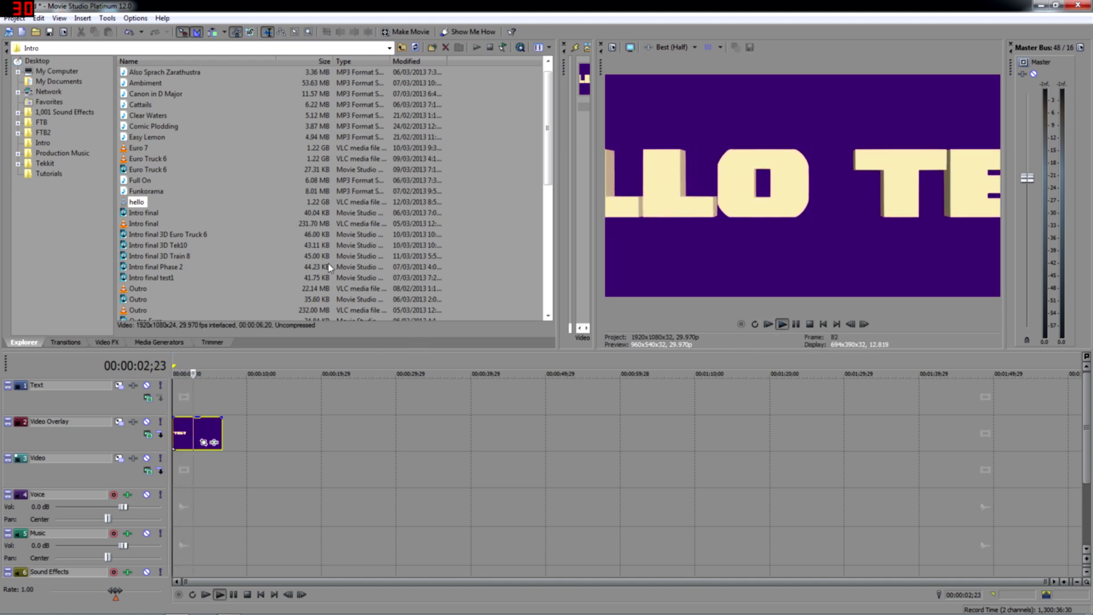
pyautogui.click(247, 594)
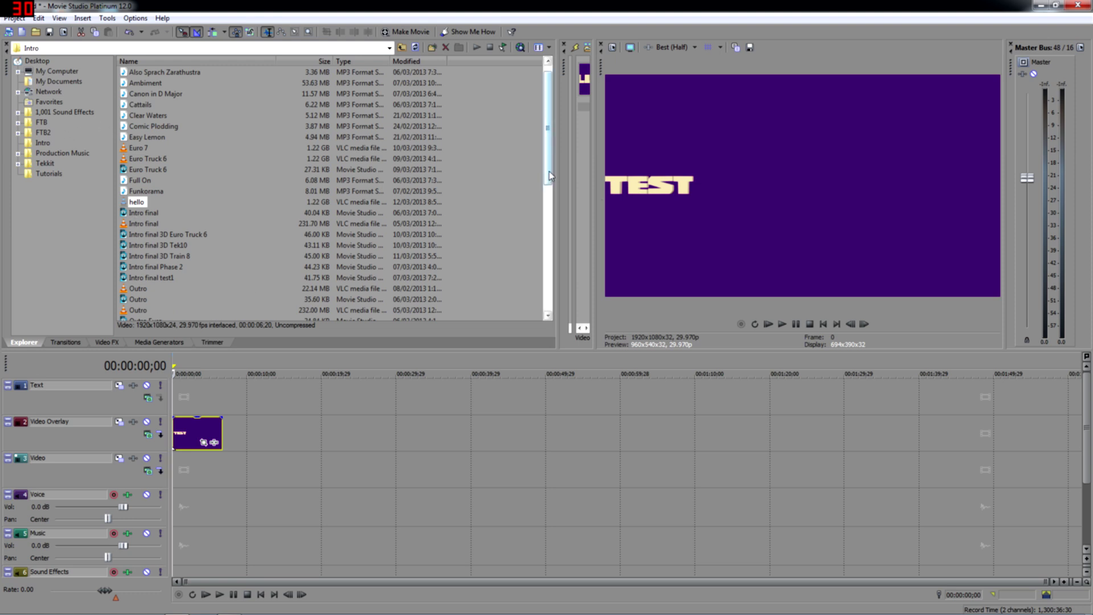
# Place the WD0180 background video at the start of the Video track, below the hello clip
pyautogui.moveTo(548, 184); pyautogui.dragTo(544, 293)
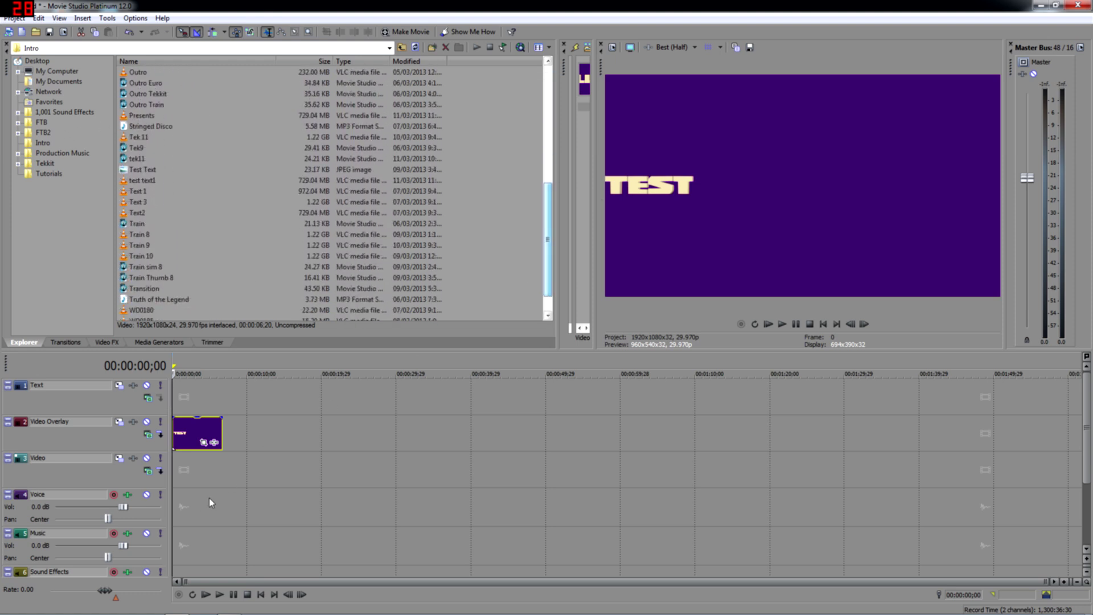
pyautogui.click(195, 467)
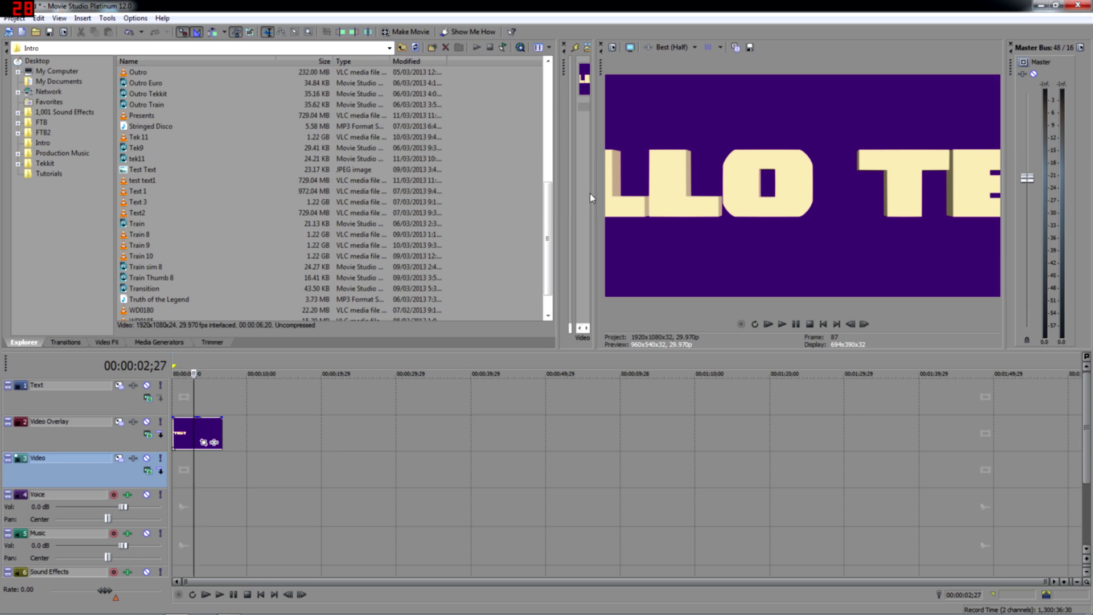
pyautogui.moveTo(550, 227); pyautogui.dragTo(550, 243)
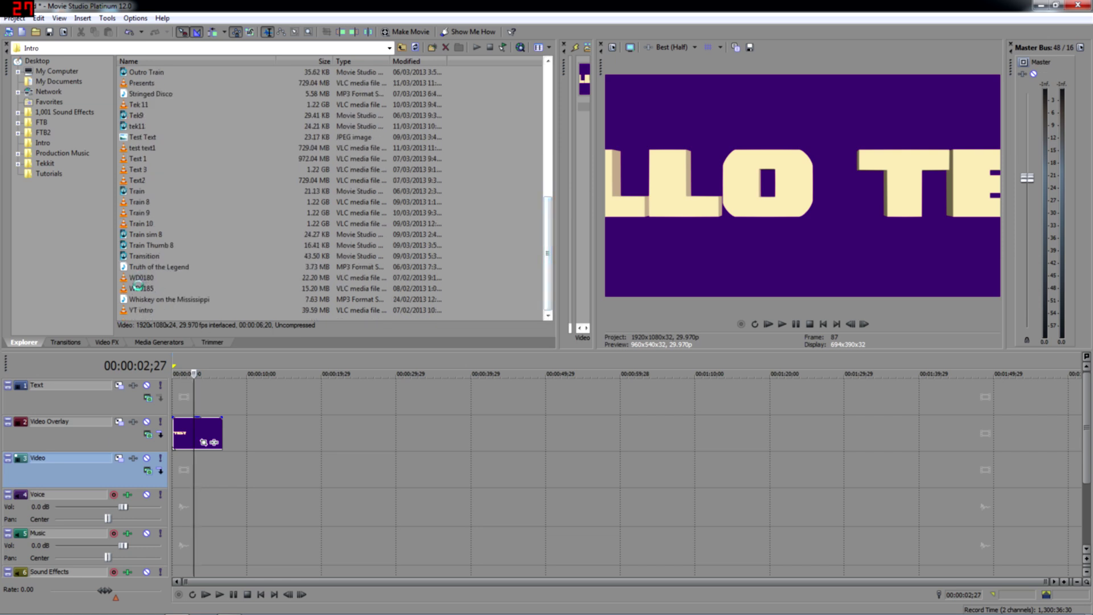
pyautogui.click(138, 277)
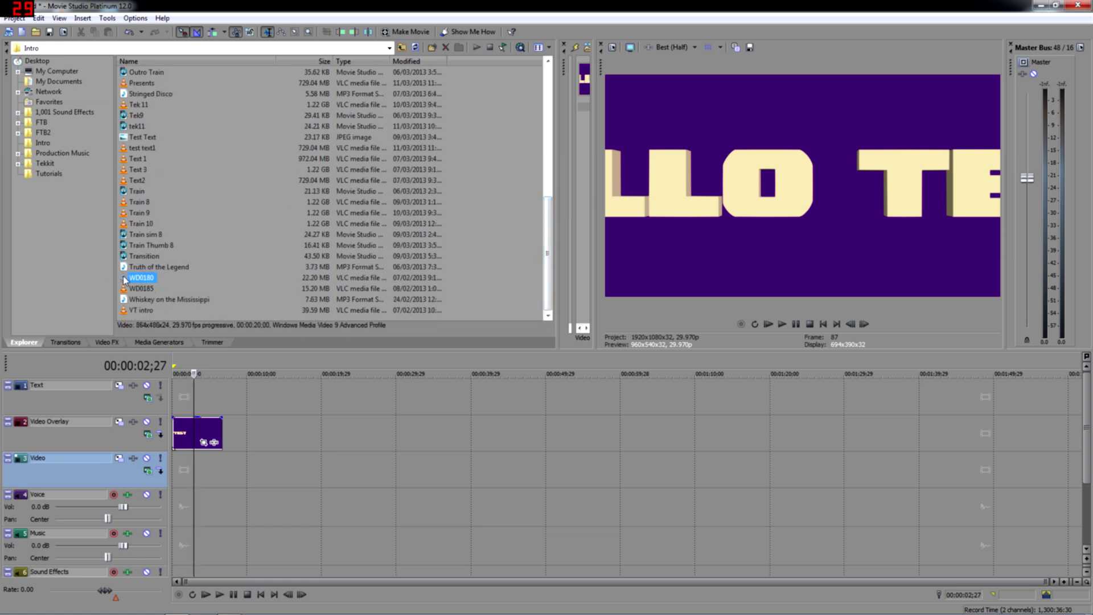
pyautogui.moveTo(125, 281); pyautogui.dragTo(177, 470)
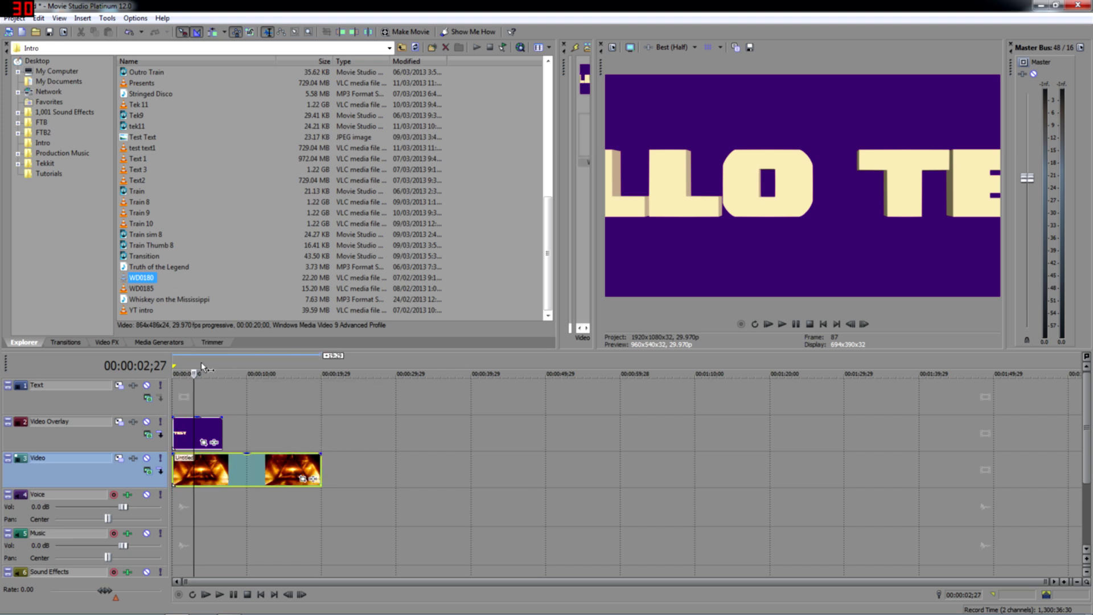
# Split the WD0180 clip at 00:00:06;20, where the hello clip ends, and delete the remainder
pyautogui.click(222, 435)
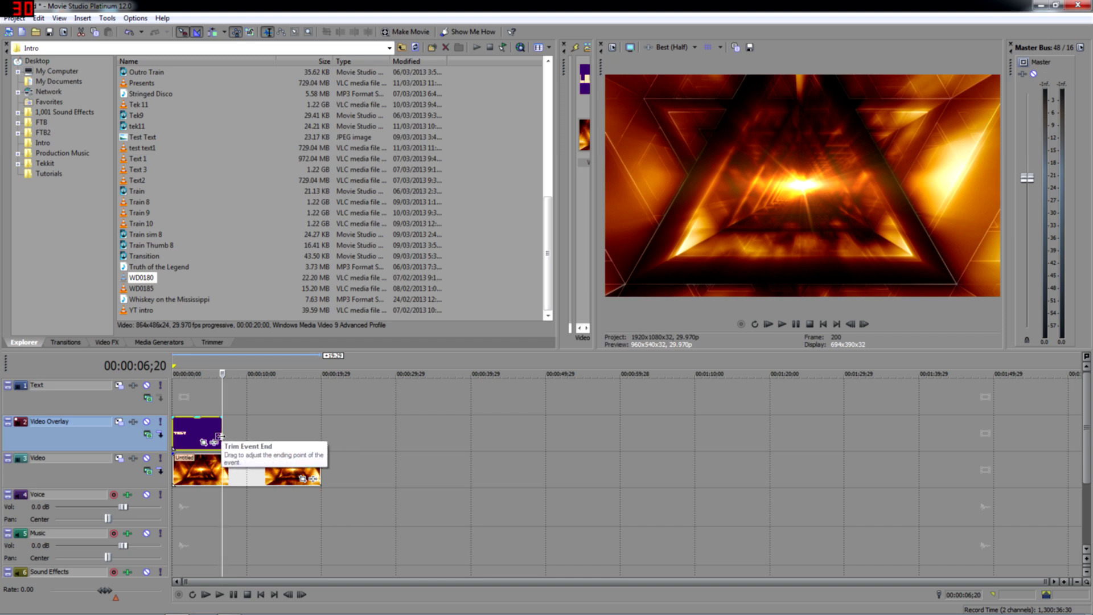
pyautogui.click(222, 468)
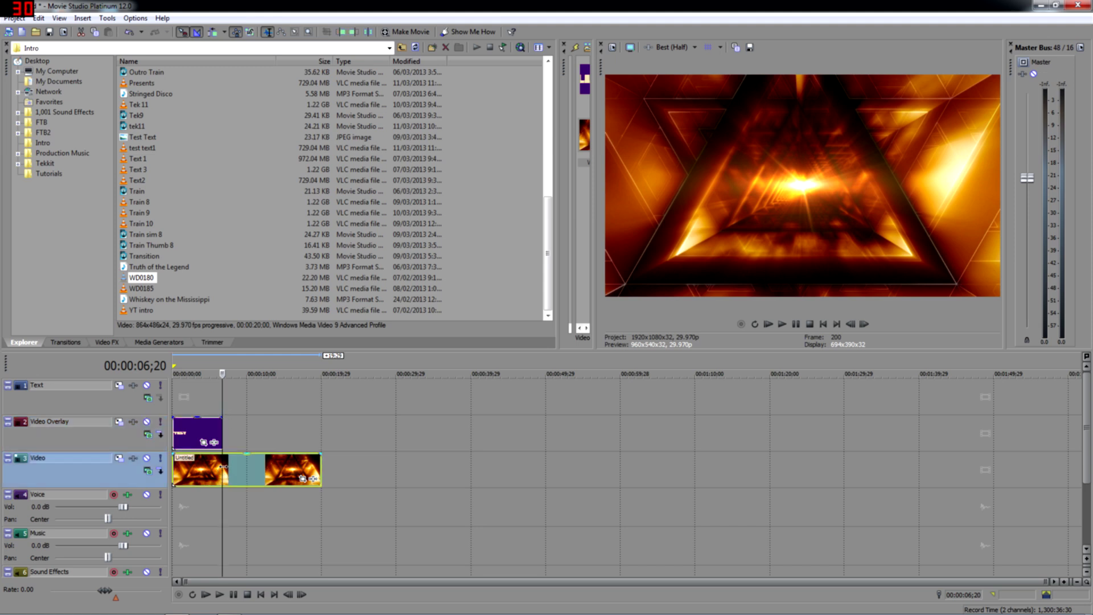
pyautogui.rightClick(224, 466)
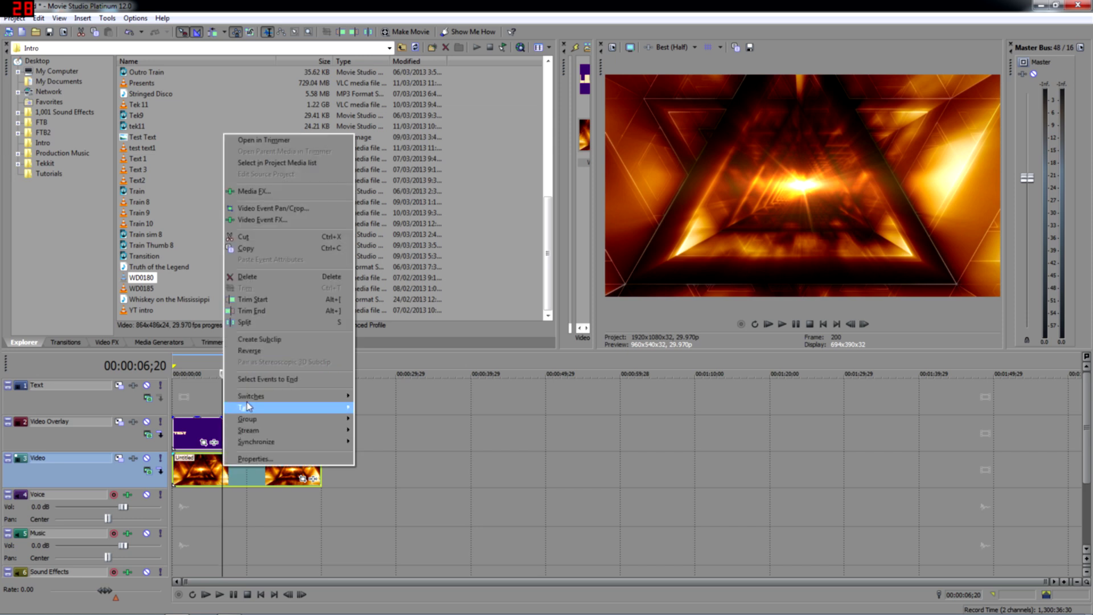
pyautogui.click(254, 327)
pyautogui.click(254, 468)
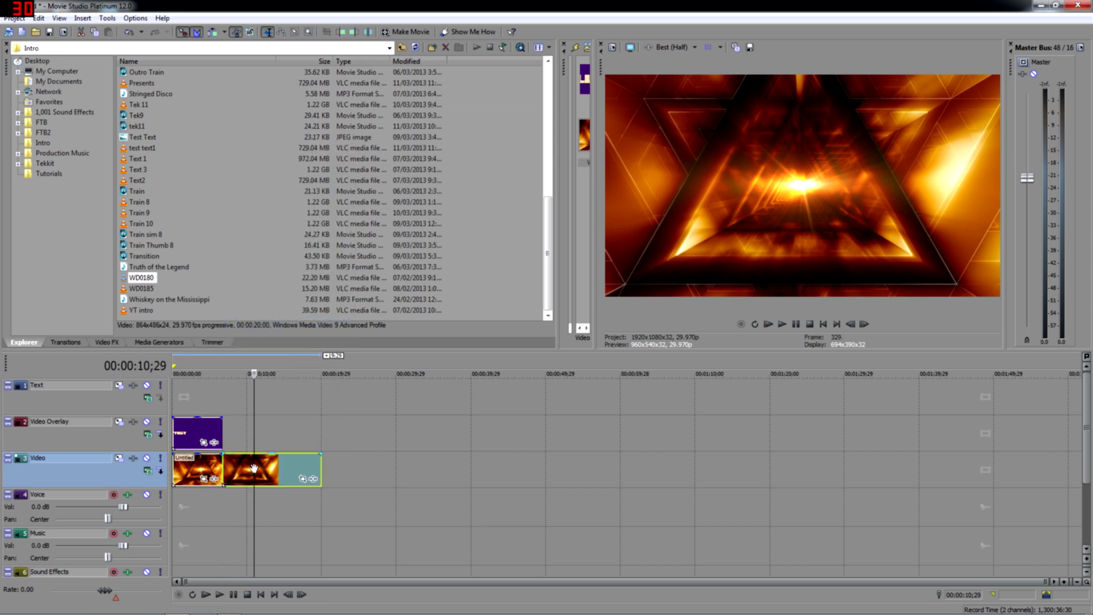
pyautogui.press('Delete')
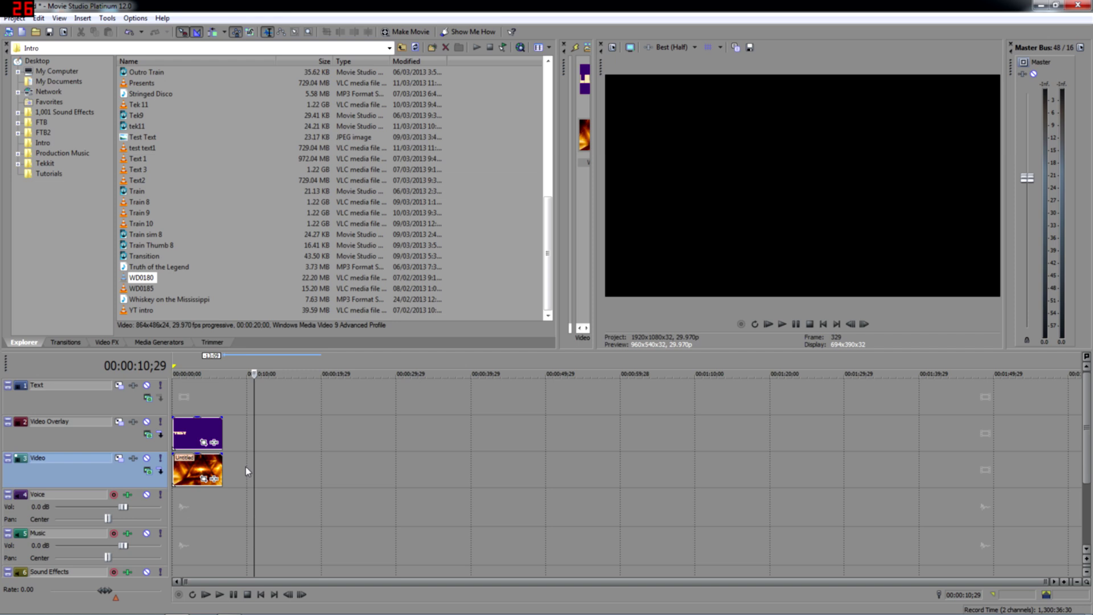
# Apply the Chroma Keyer effect with its (Default) preset to the hello clip on the Video Overlay track
pyautogui.click(187, 436)
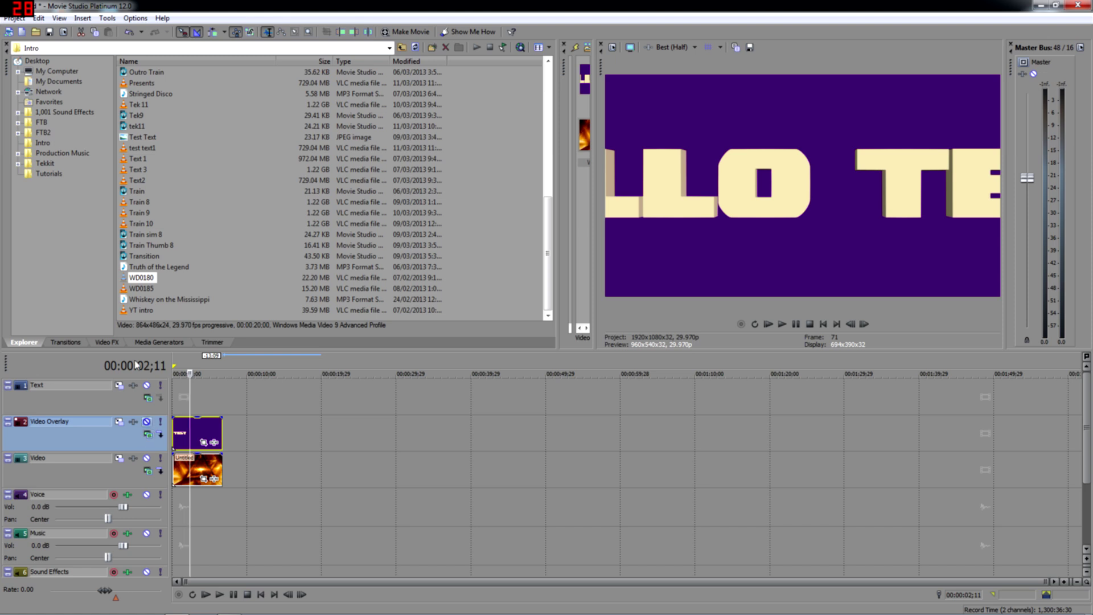
pyautogui.click(107, 342)
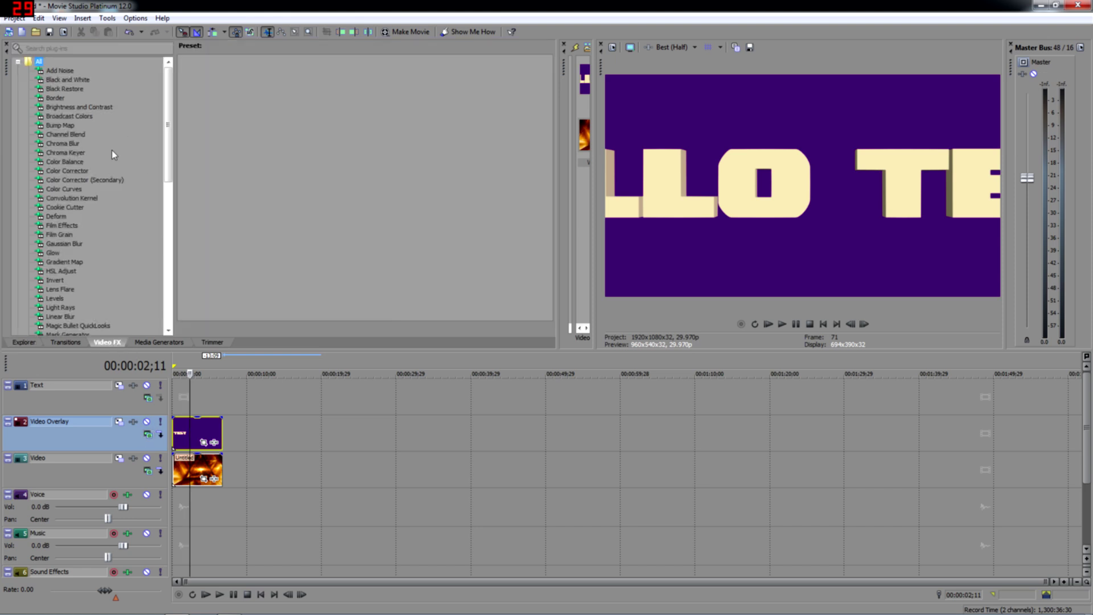
pyautogui.click(43, 151)
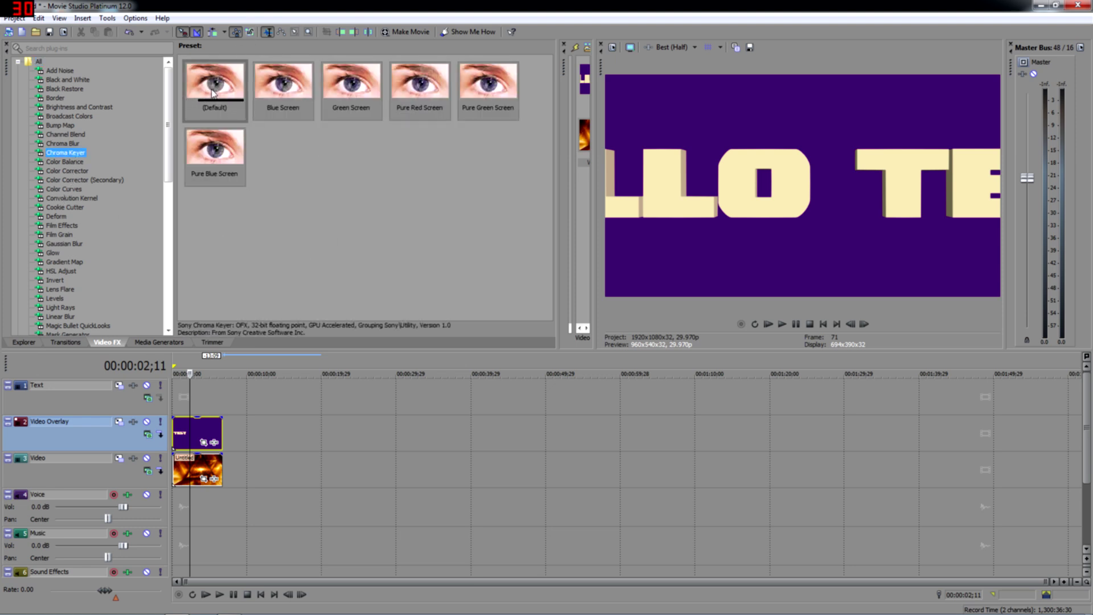
pyautogui.moveTo(202, 94); pyautogui.dragTo(198, 434)
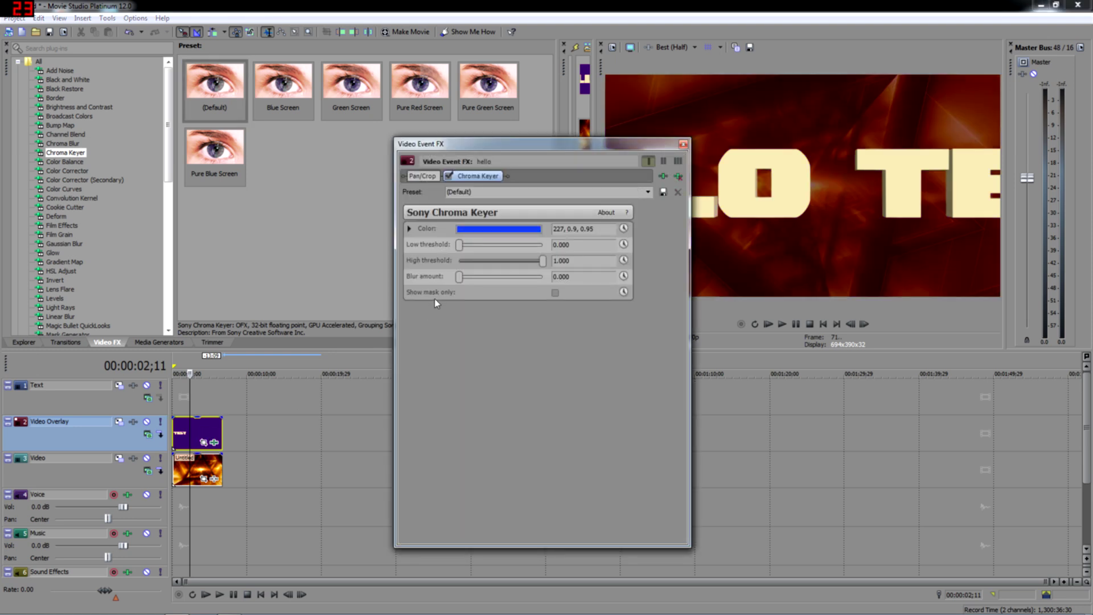
# Set the Chroma Keyer color by sampling the purple background from the hello clip
pyautogui.click(494, 230)
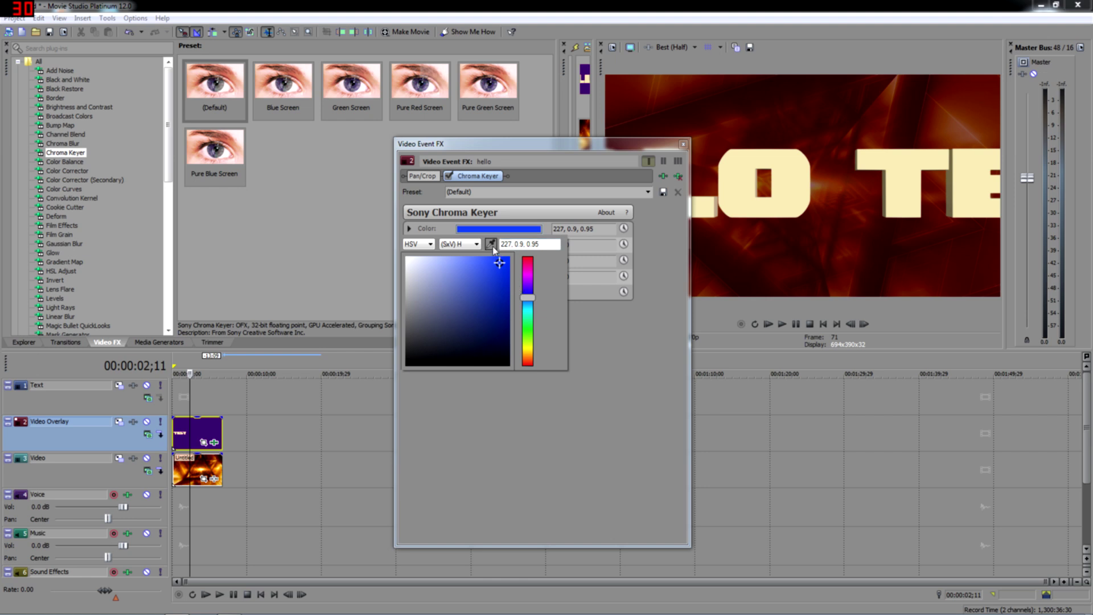
pyautogui.click(491, 244)
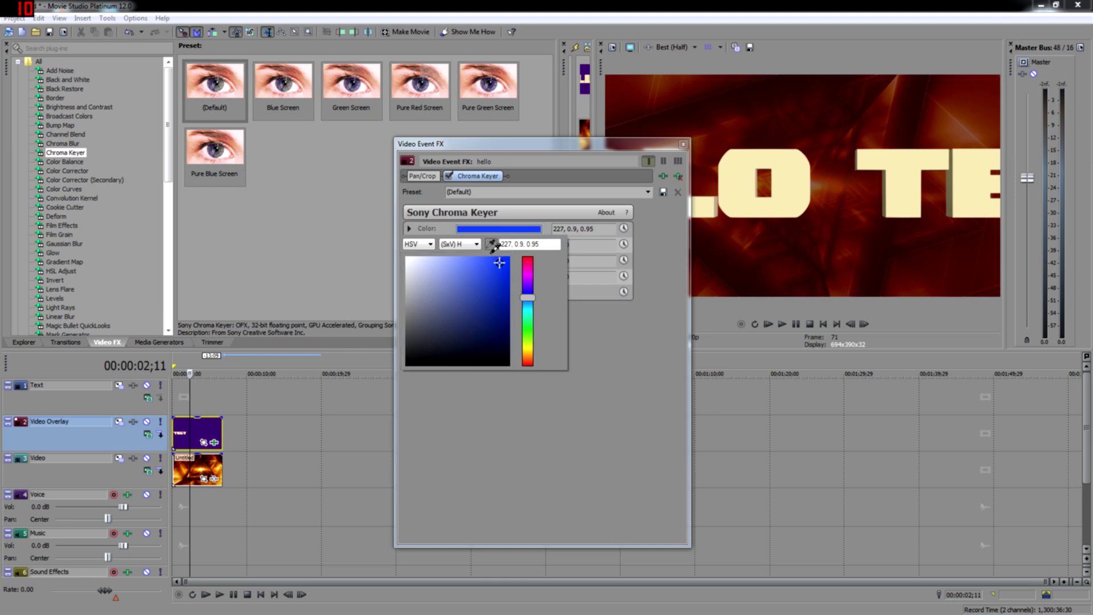
pyautogui.click(203, 427)
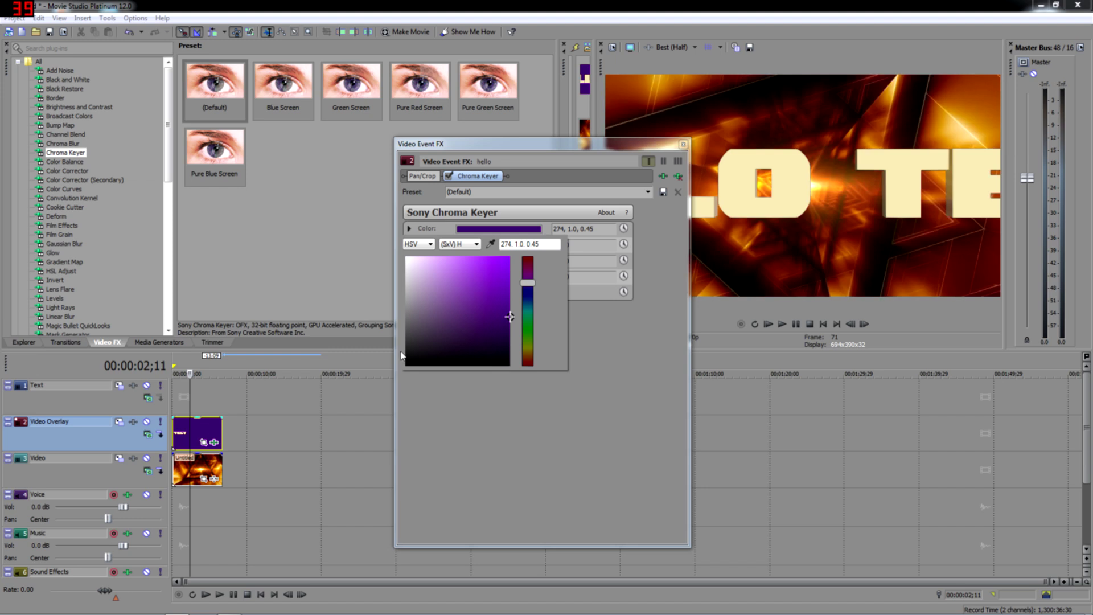
pyautogui.click(409, 228)
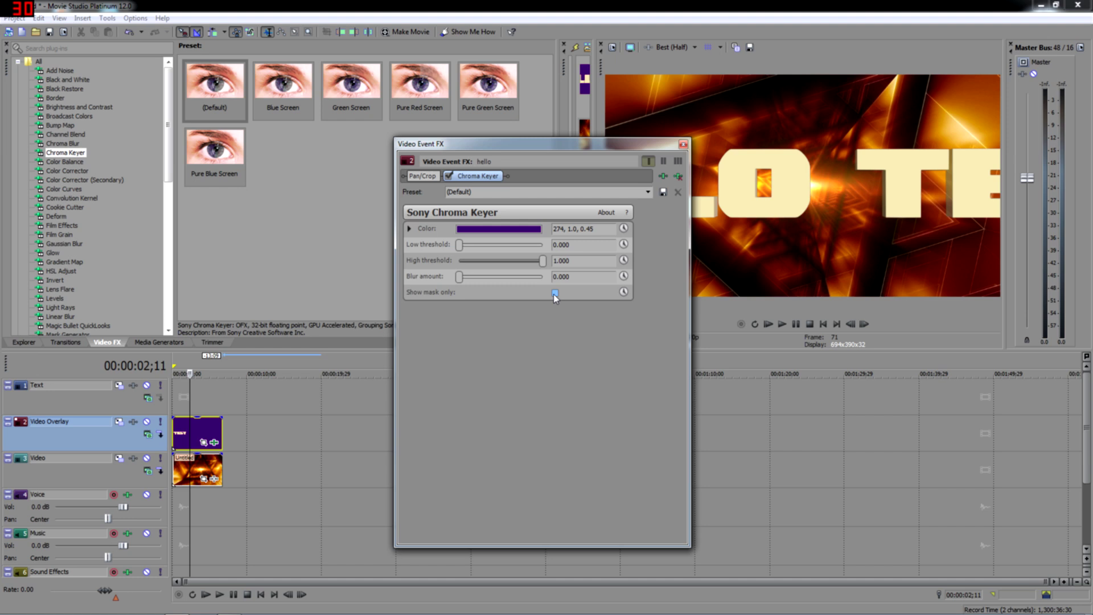
# Show only the Chroma Keyer mask and lower the high threshold to about 0.646
pyautogui.click(555, 294)
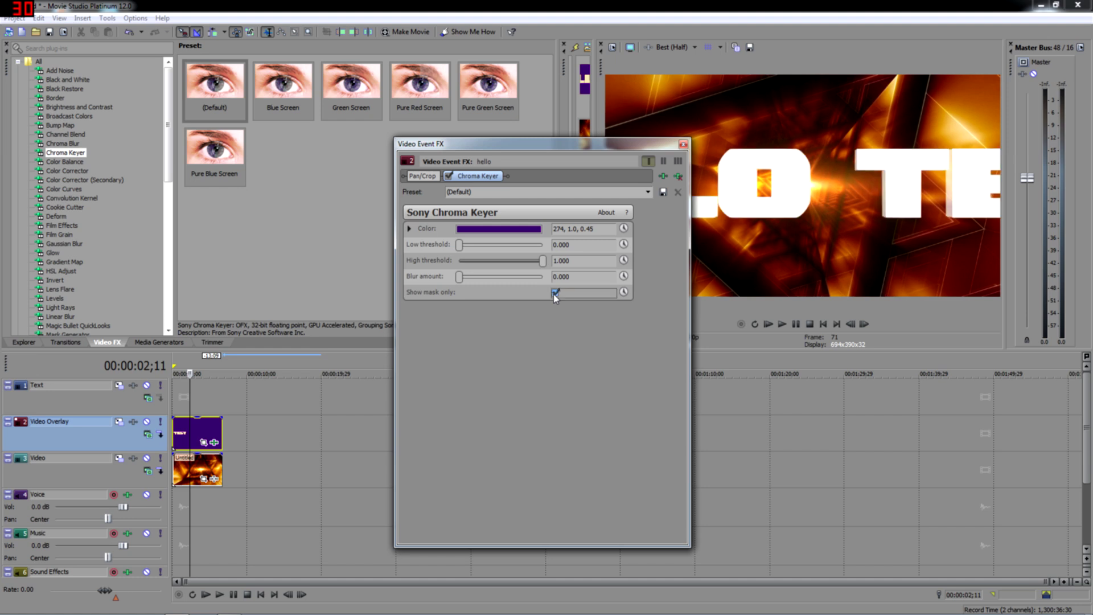
pyautogui.moveTo(551, 138); pyautogui.dragTo(431, 117)
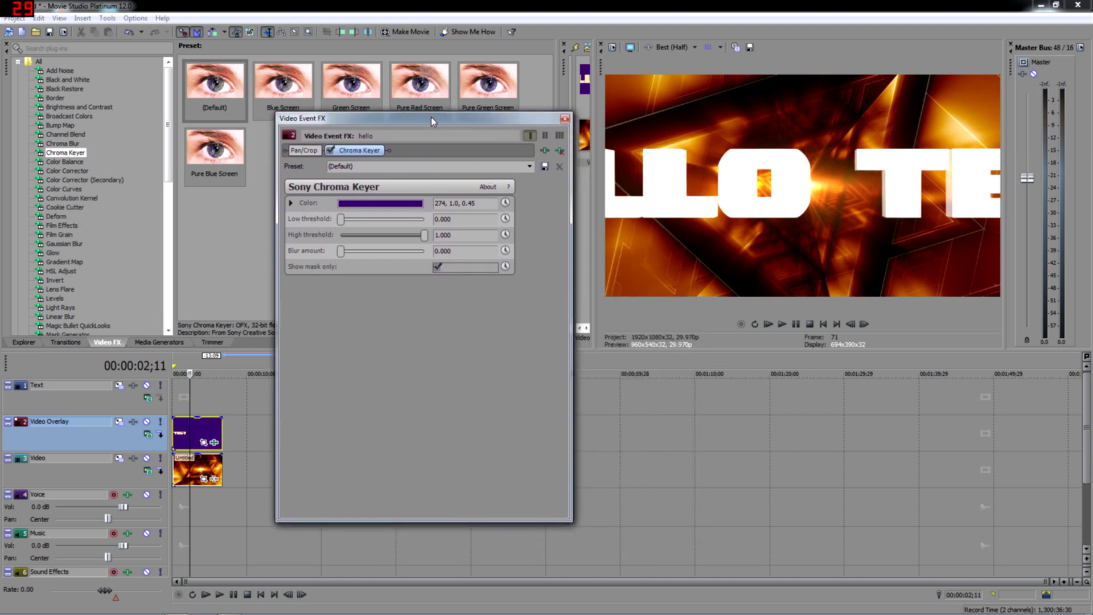
pyautogui.moveTo(426, 235)
pyautogui.mouseDown()
pyautogui.moveTo(379, 235)
pyautogui.moveTo(435, 236)
pyautogui.moveTo(393, 237)
pyautogui.moveTo(405, 237)
pyautogui.mouseUp()
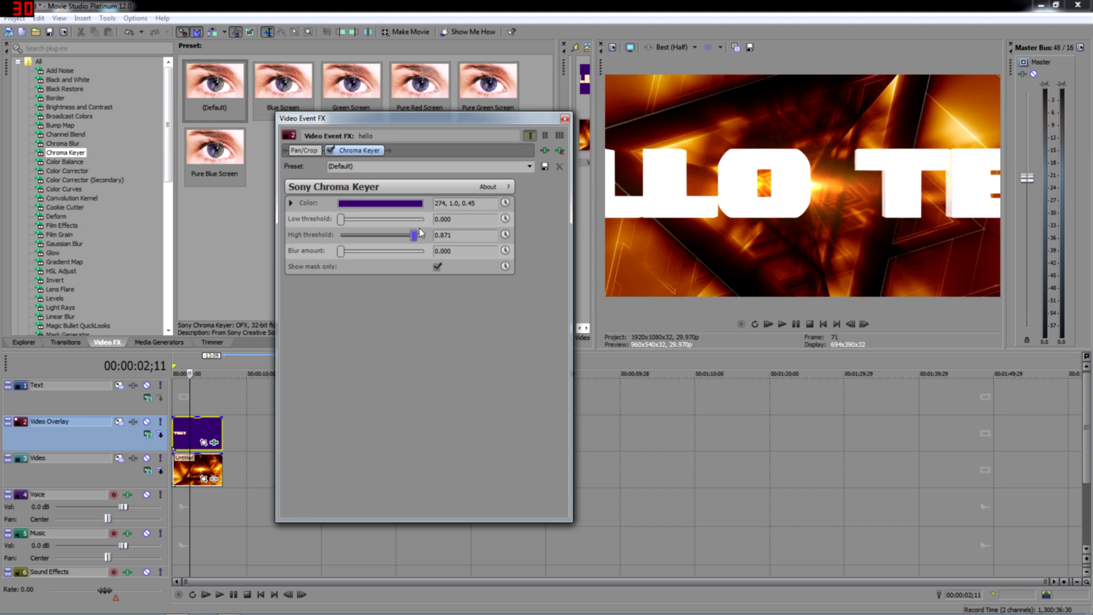
pyautogui.moveTo(408, 238); pyautogui.dragTo(403, 238)
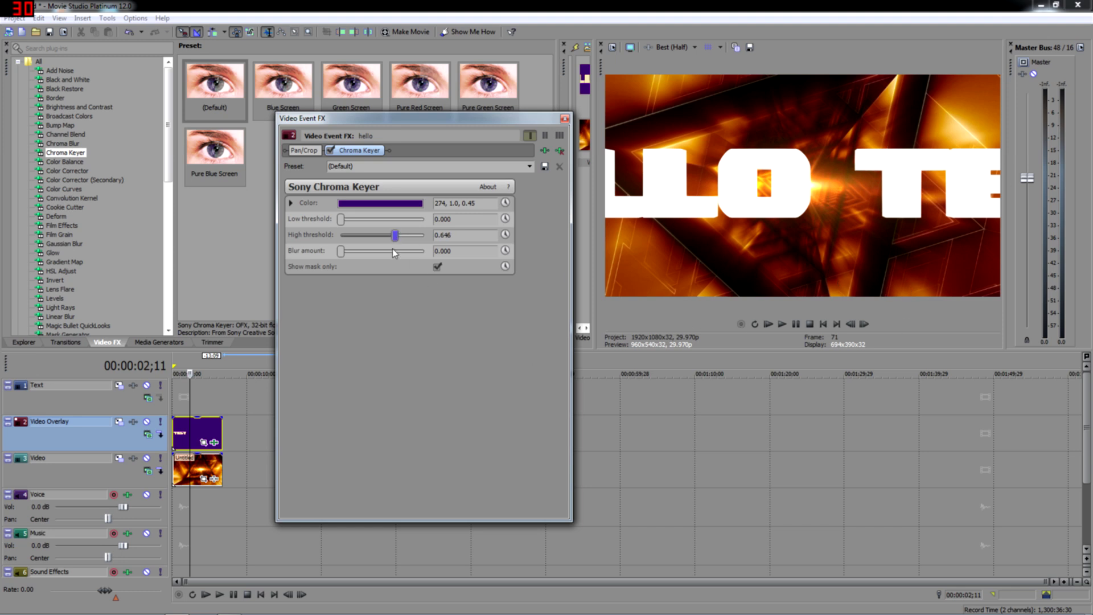
# Turn off the Chroma Keyer's mask-only display and close the effect settings
pyautogui.click(437, 267)
pyautogui.click(565, 119)
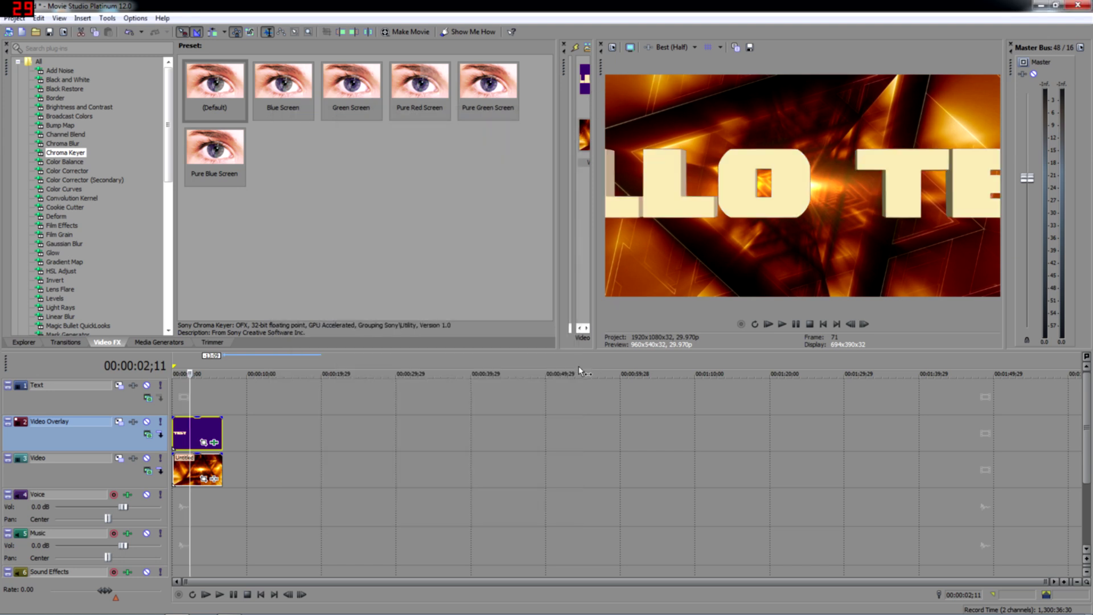
# Add the Truth of the Legend audio file from the Intro folder to the start of the Voice track
pyautogui.click(176, 496)
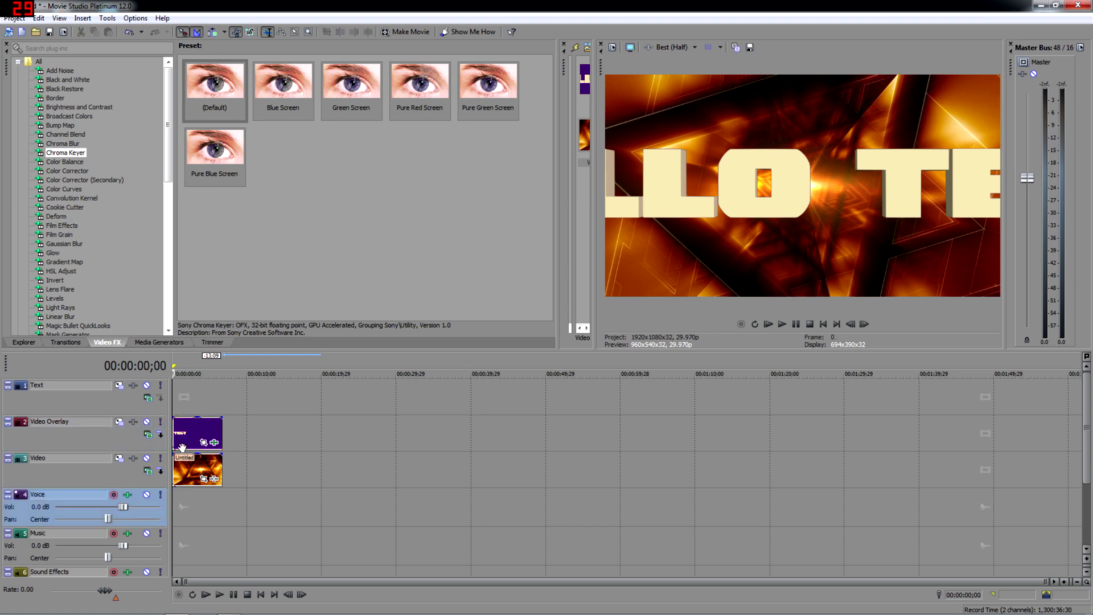
pyautogui.click(23, 342)
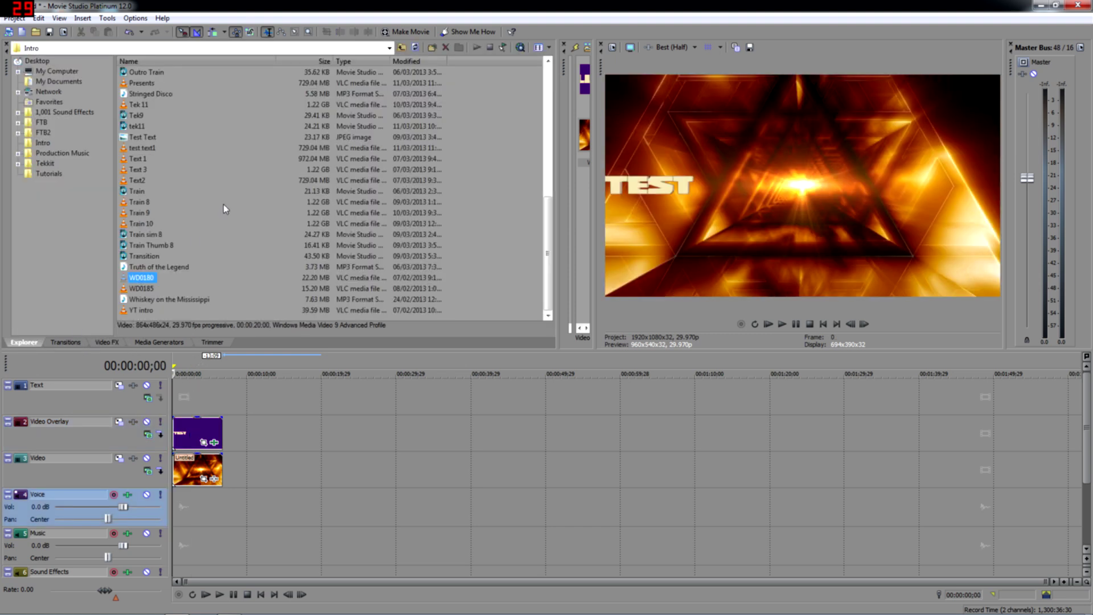
pyautogui.moveTo(549, 216)
pyautogui.mouseDown()
pyautogui.moveTo(549, 157)
pyautogui.moveTo(549, 216)
pyautogui.mouseUp()
pyautogui.moveTo(159, 267); pyautogui.dragTo(222, 497)
# Split the Truth of the Legend audio at 00:00:06;20, where the video clips end, and delete the remainder
pyautogui.click(222, 497)
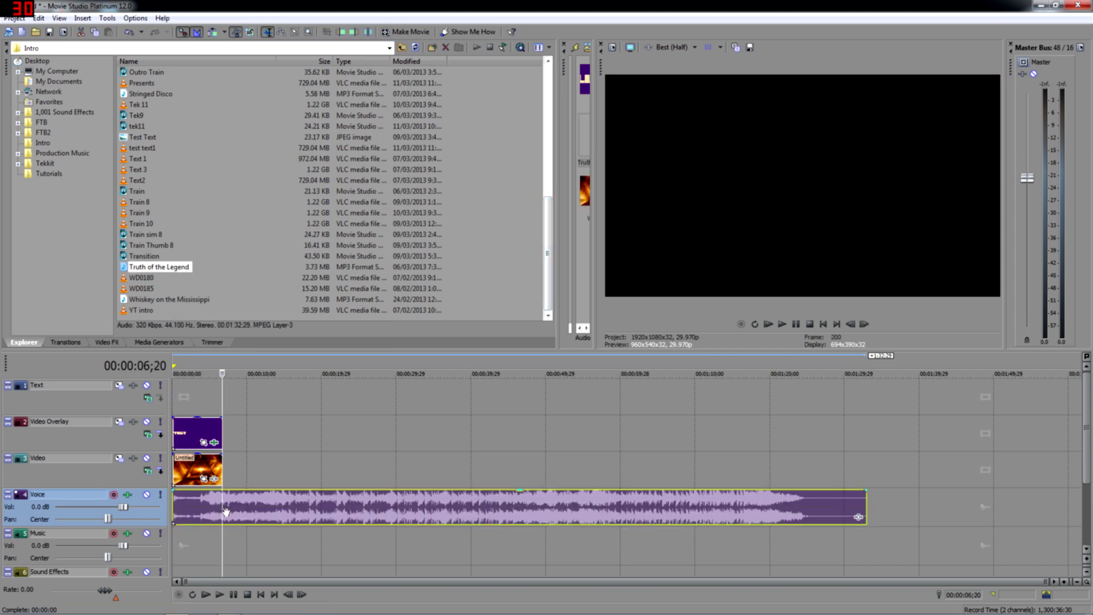
pyautogui.rightClick(226, 507)
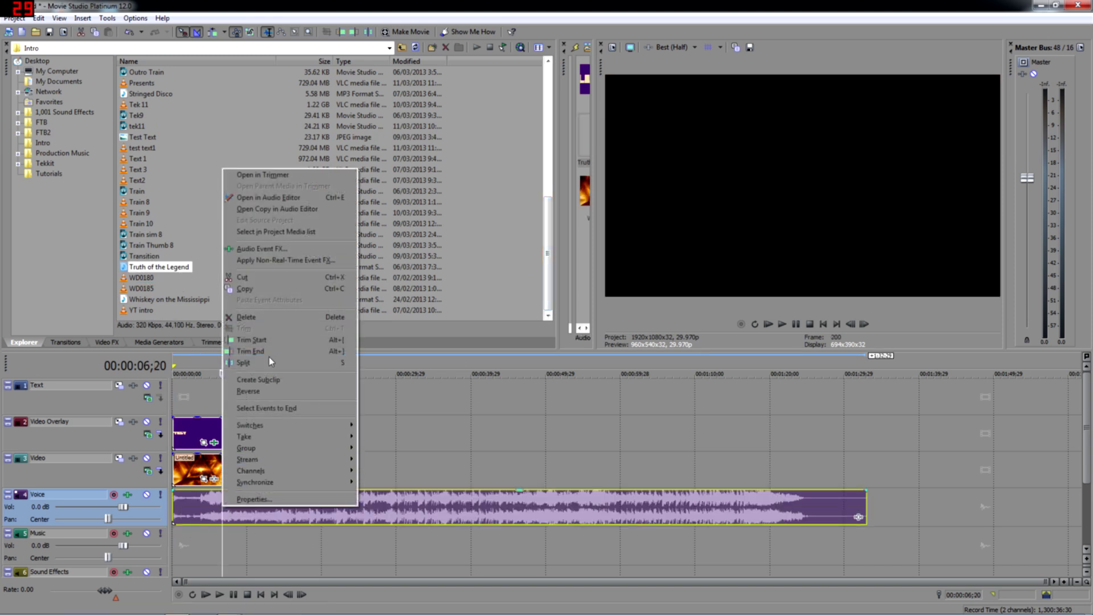
pyautogui.click(264, 364)
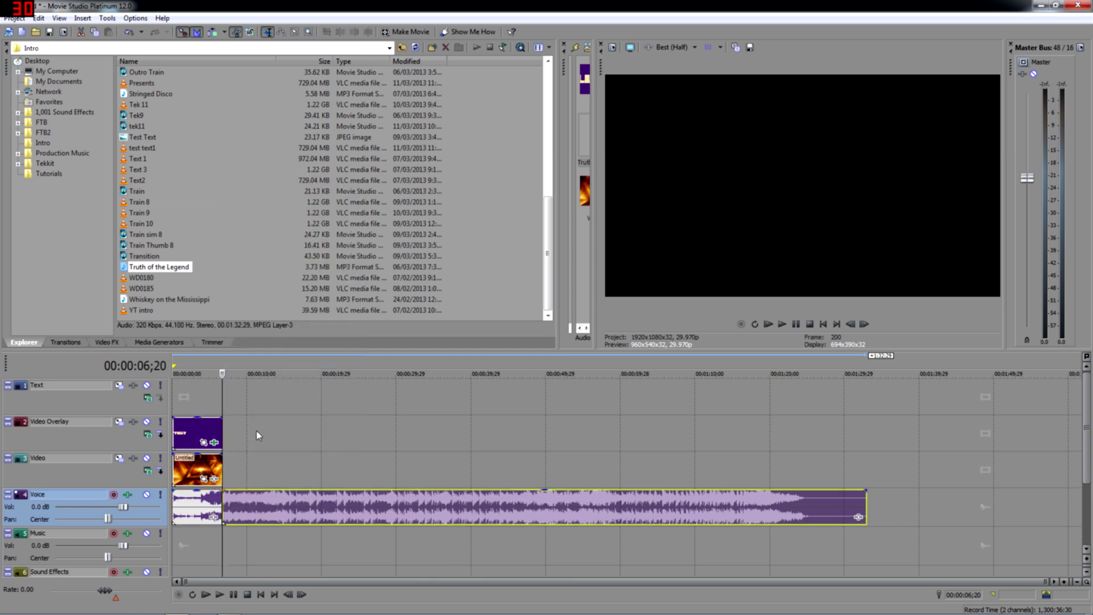
pyautogui.click(261, 511)
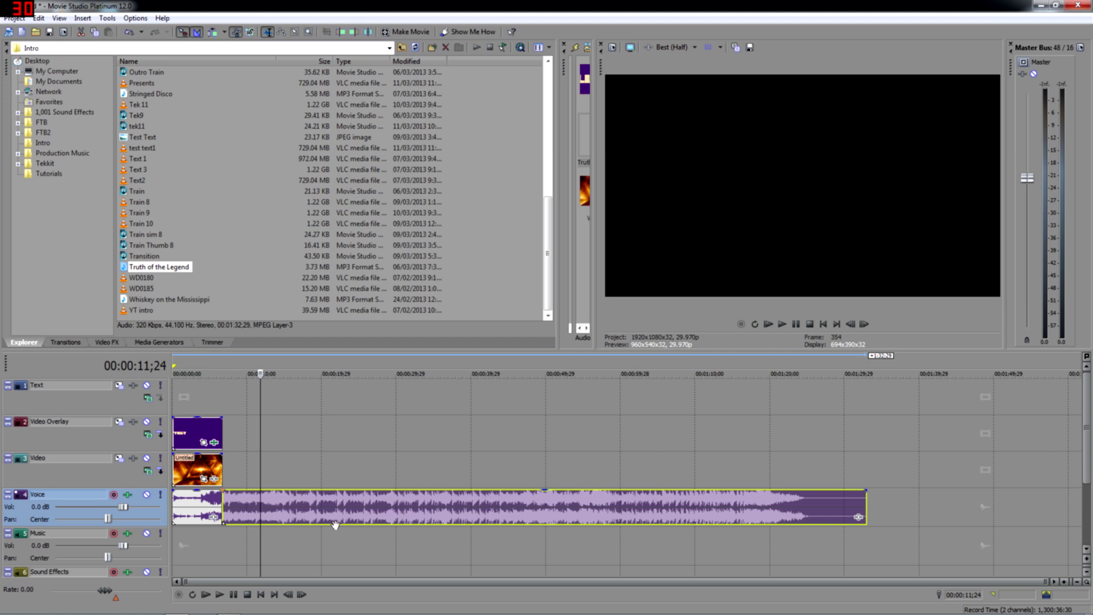
pyautogui.press('Delete')
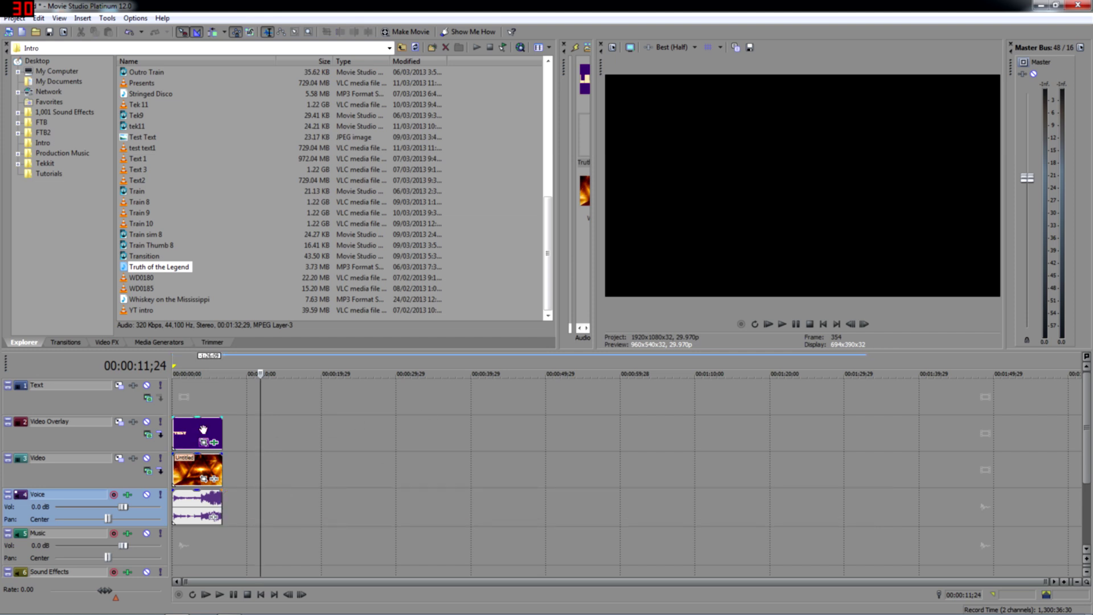
# Play the finished intro from the start of the timeline through the end of the clips to check picture and sound
pyautogui.click(204, 429)
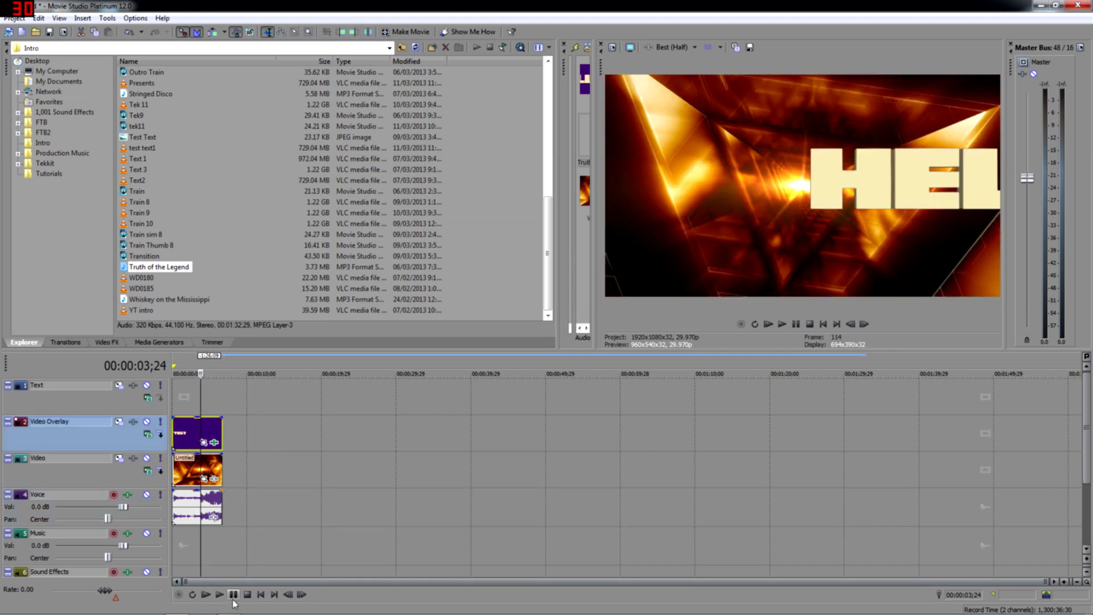
pyautogui.click(259, 595)
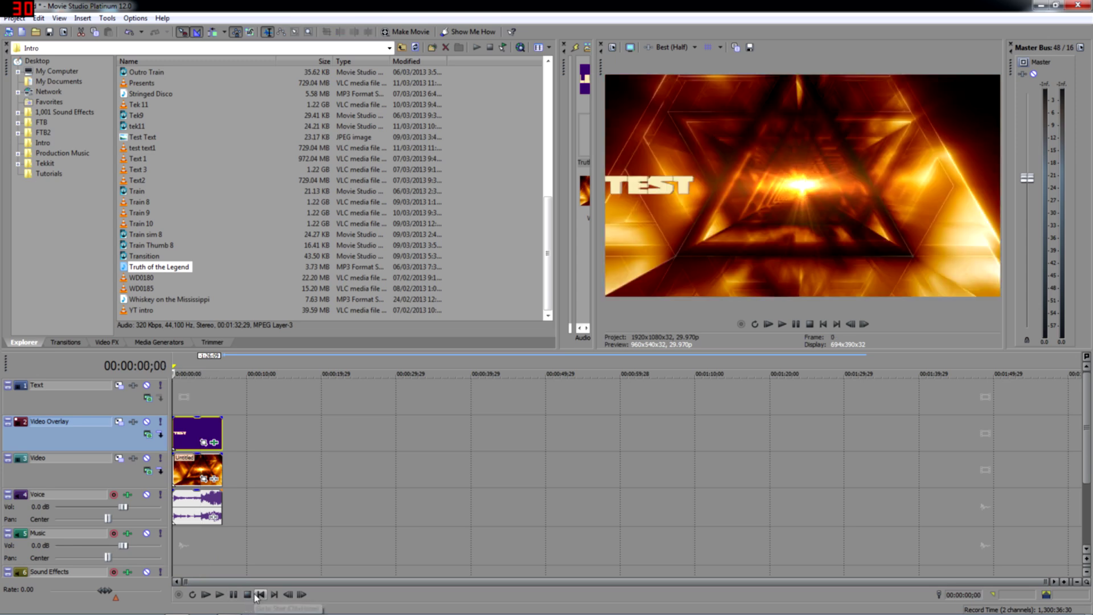
pyautogui.click(219, 595)
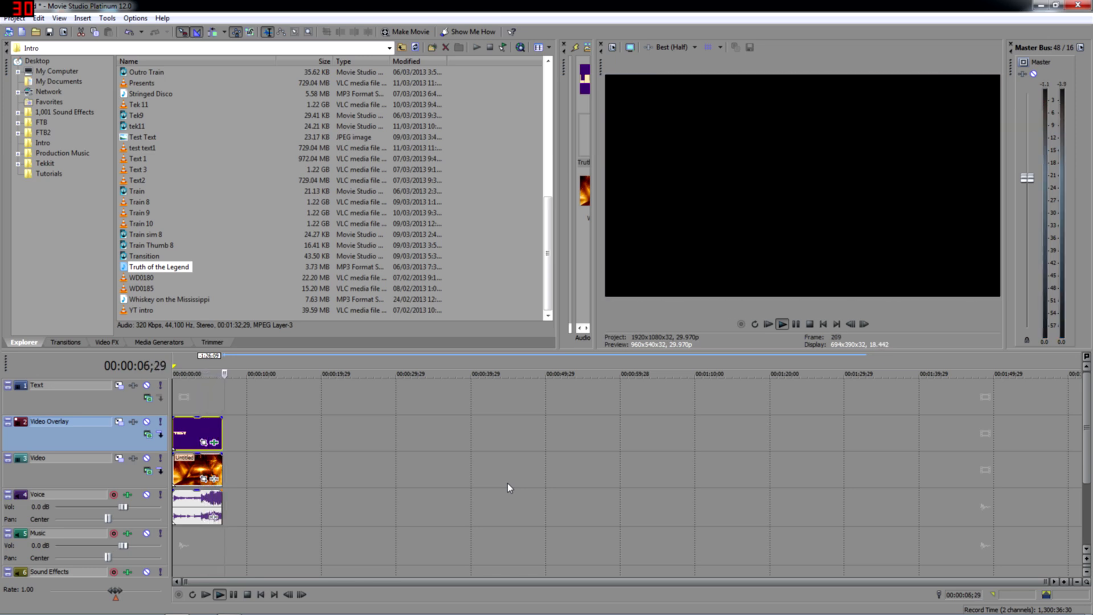
pyautogui.click(233, 595)
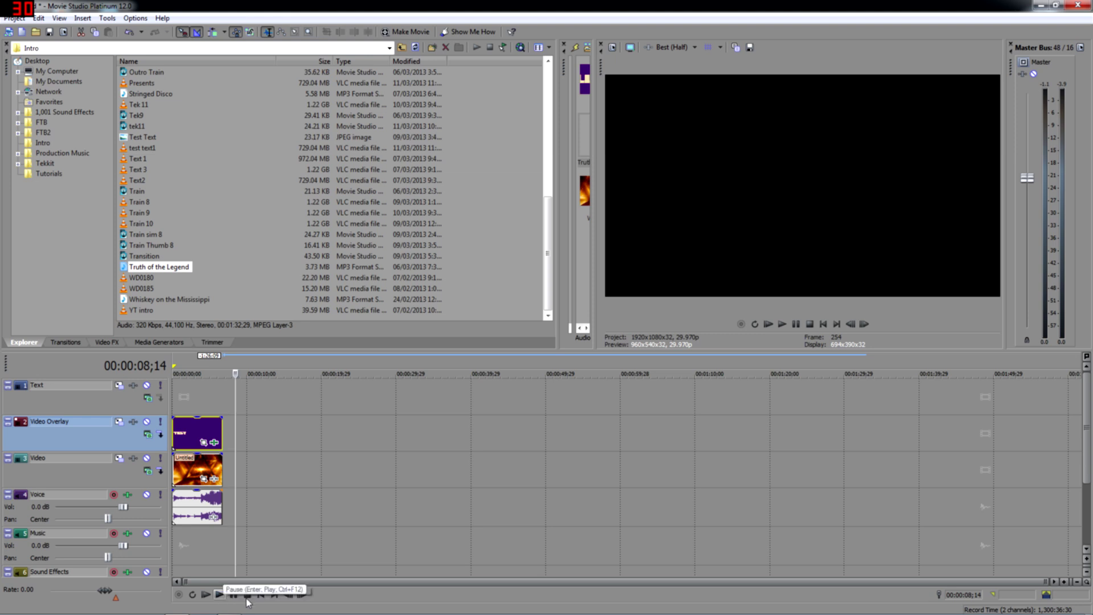
pyautogui.click(248, 596)
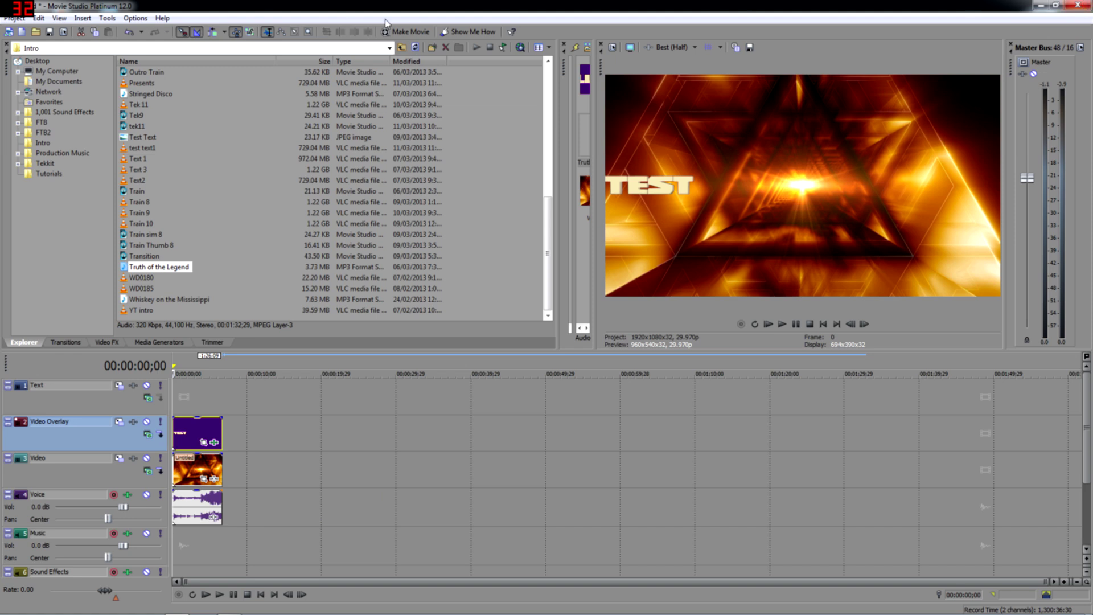
pyautogui.click(1078, 5)
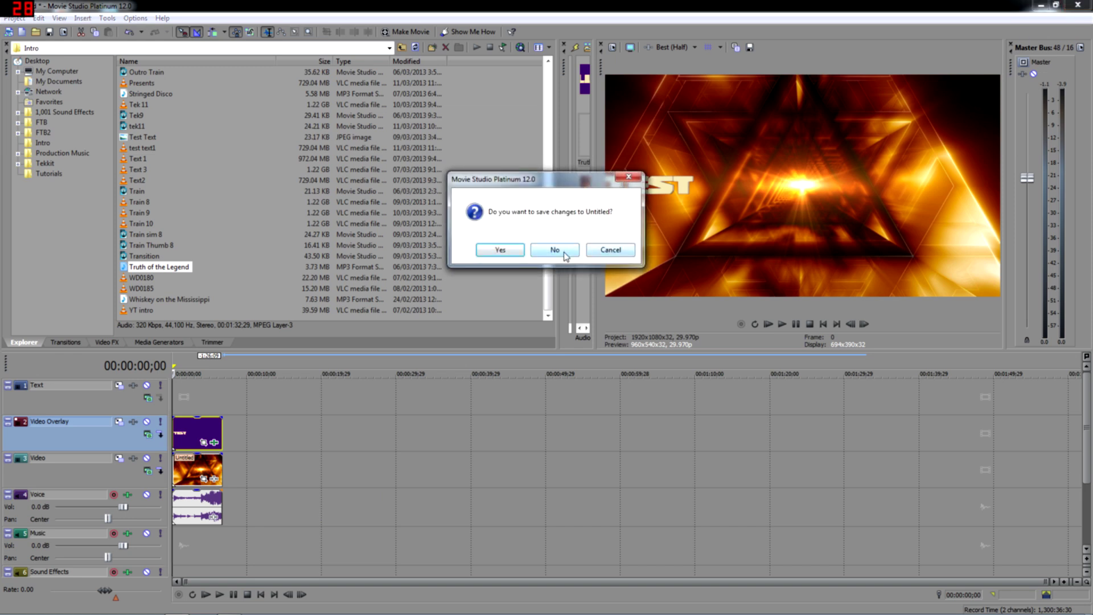
pyautogui.click(613, 253)
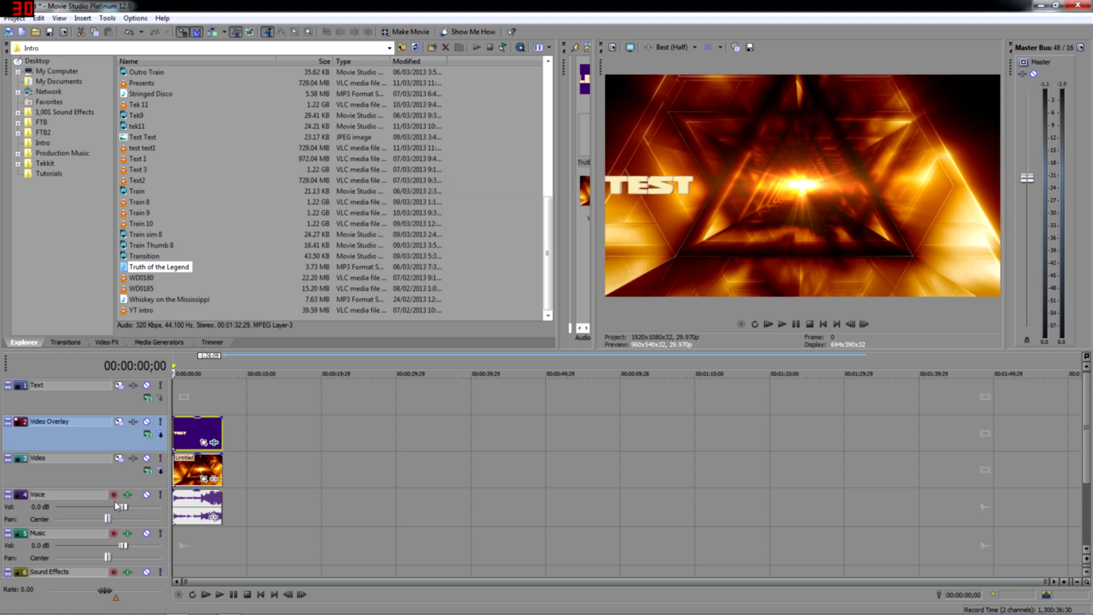
# Disable resampling in the properties of the WD0180 clip on the Video track
pyautogui.click(187, 473)
pyautogui.rightClick(197, 468)
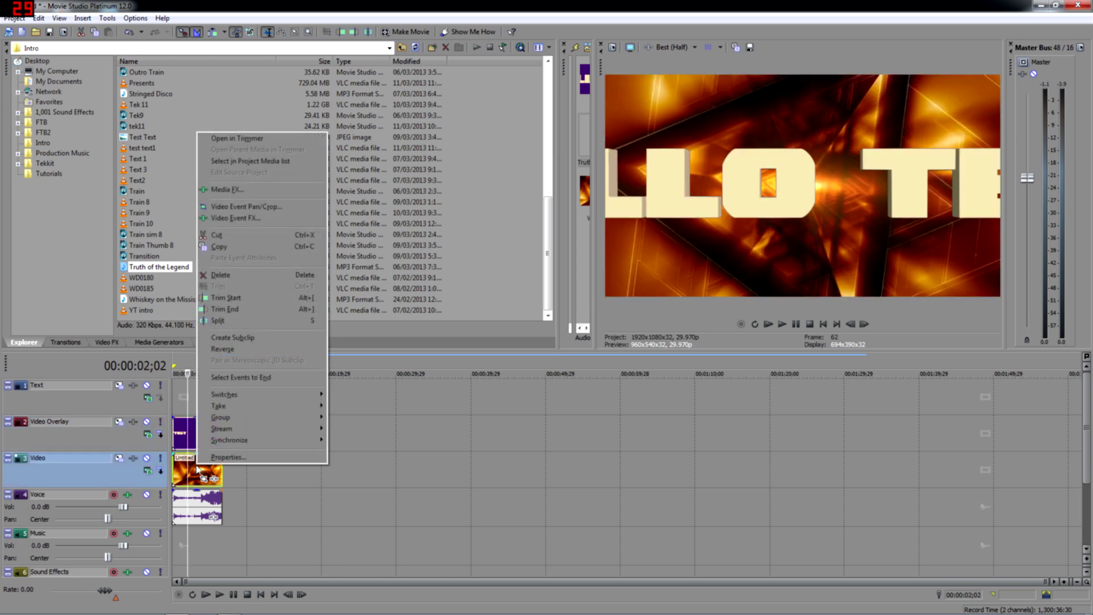
pyautogui.click(228, 457)
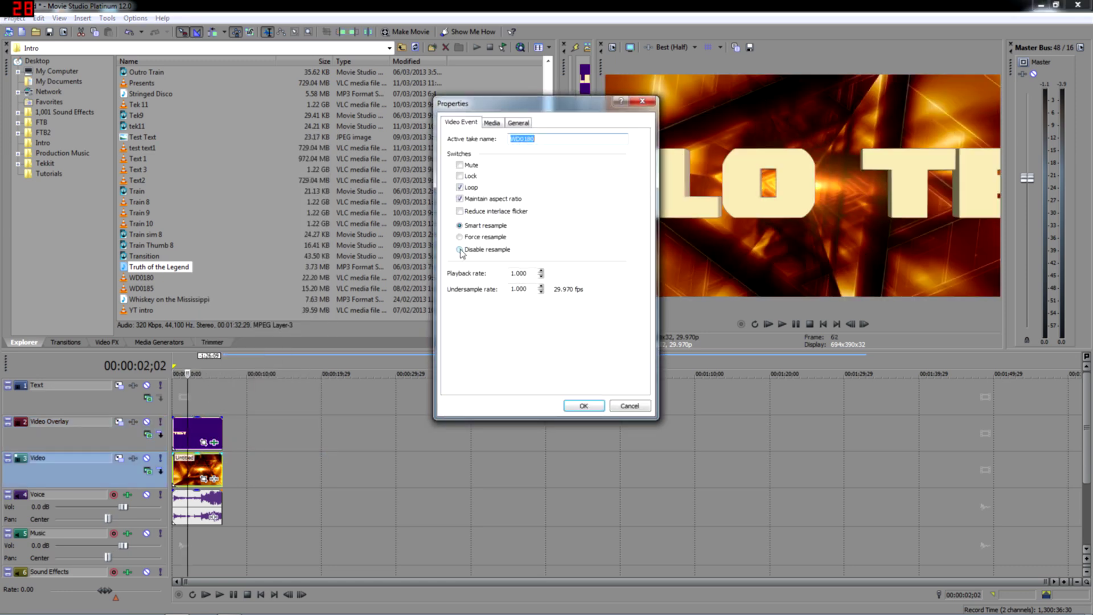
pyautogui.click(459, 250)
pyautogui.click(571, 405)
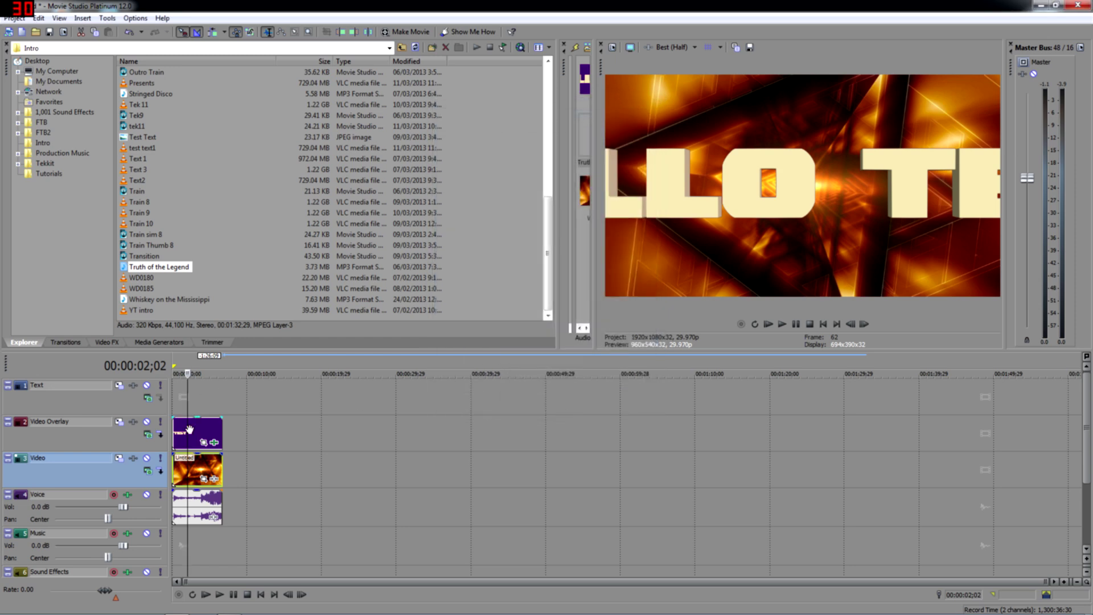
# Disable resampling in the properties of the hello clip on the Video Overlay track
pyautogui.click(189, 428)
pyautogui.rightClick(191, 429)
pyautogui.click(222, 422)
pyautogui.click(459, 250)
pyautogui.click(581, 406)
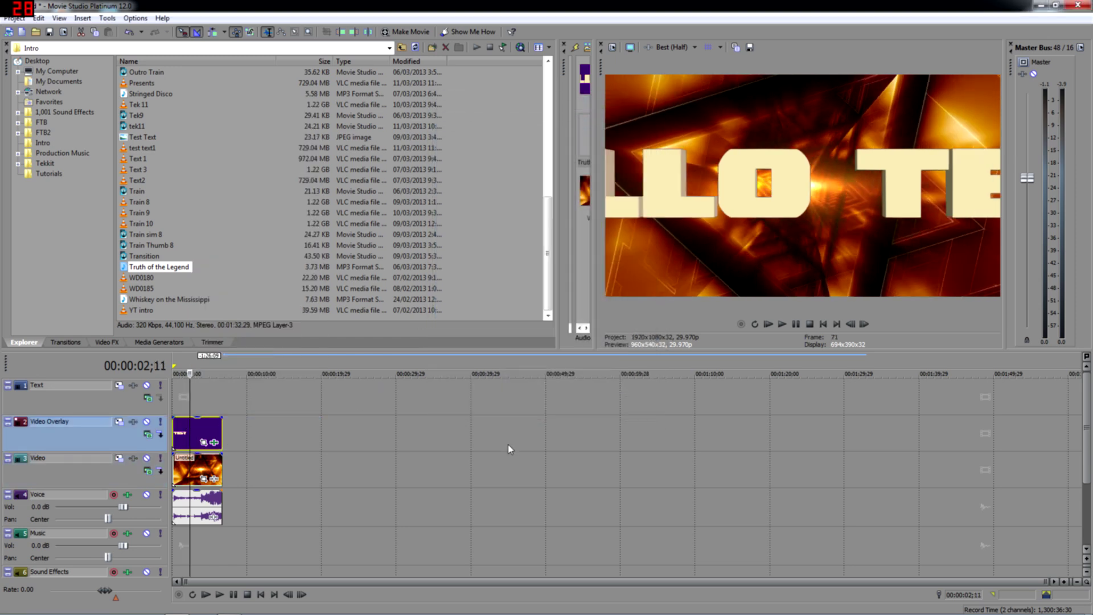
# Render the project to the Desktop as Hello.mp4 using the Intro/Outro 1080p template
pyautogui.click(15, 19)
pyautogui.click(46, 117)
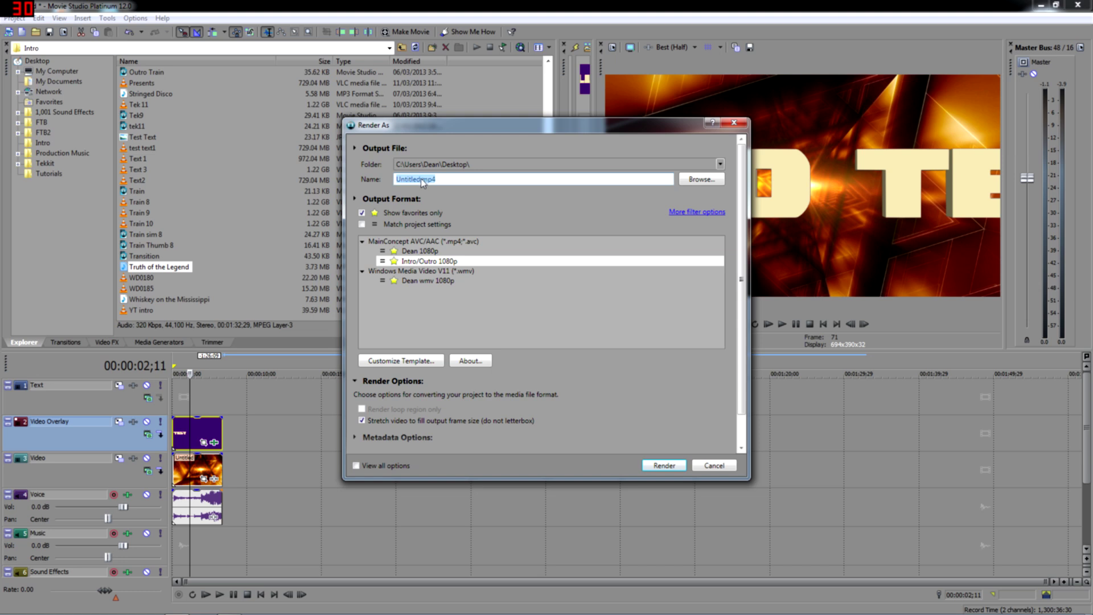
pyautogui.moveTo(422, 181); pyautogui.dragTo(348, 180)
pyautogui.click(665, 465)
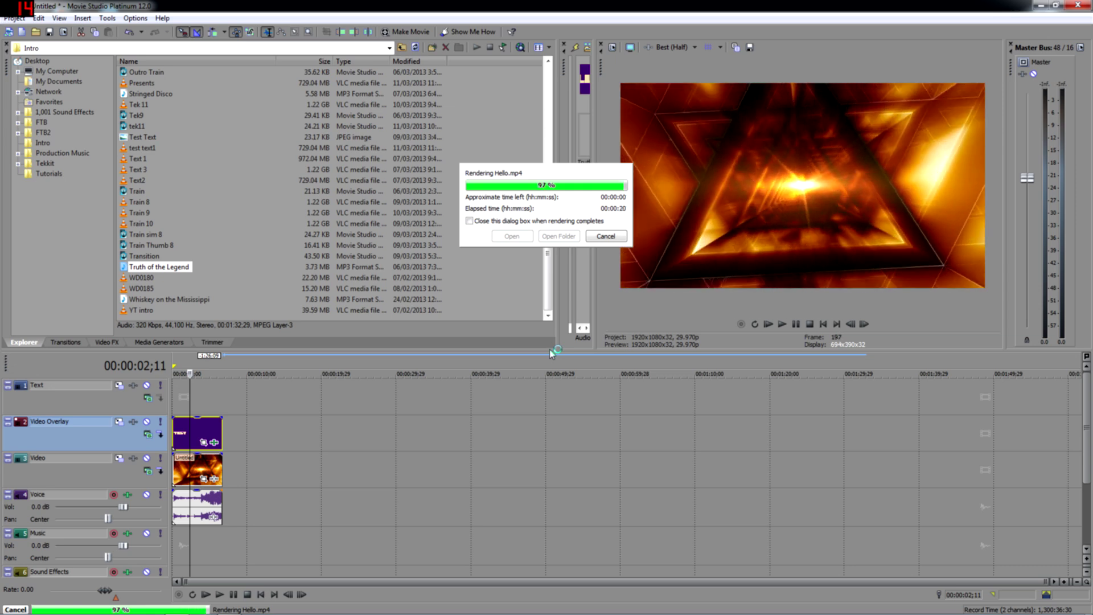
# Open the rendered Hello.mp4 to view it and minimize the editor to reveal the desktop
pyautogui.click(505, 235)
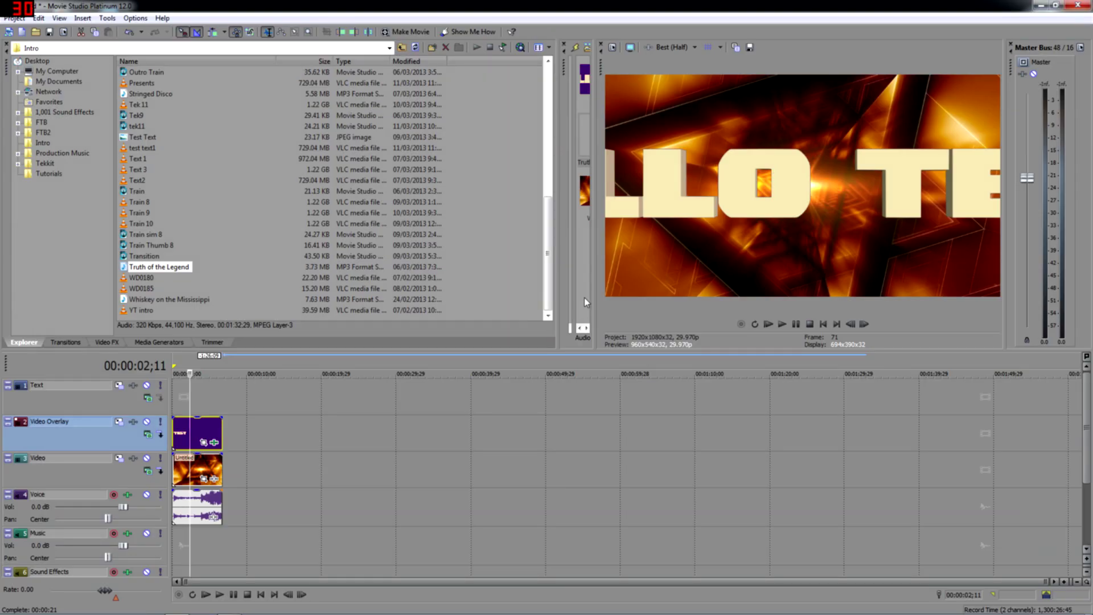
pyautogui.click(1041, 5)
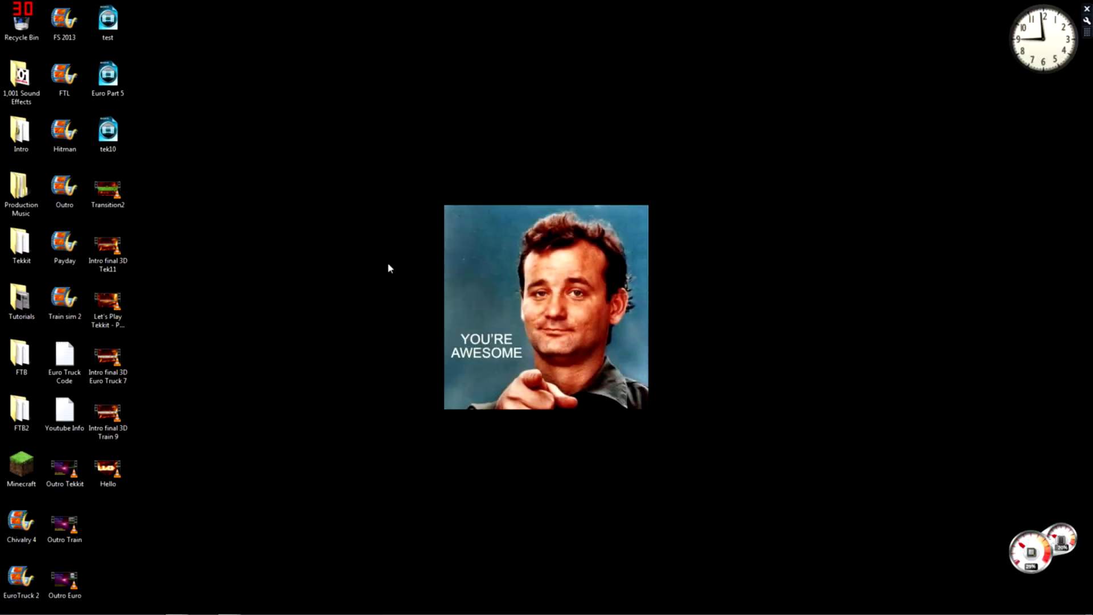
pyautogui.moveTo(215, 596)
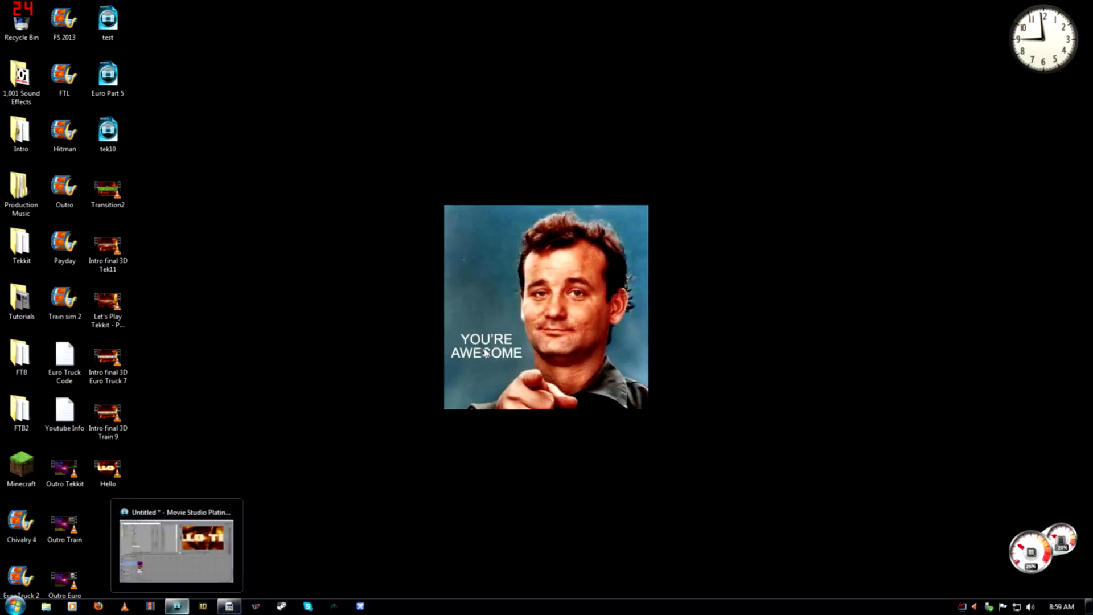